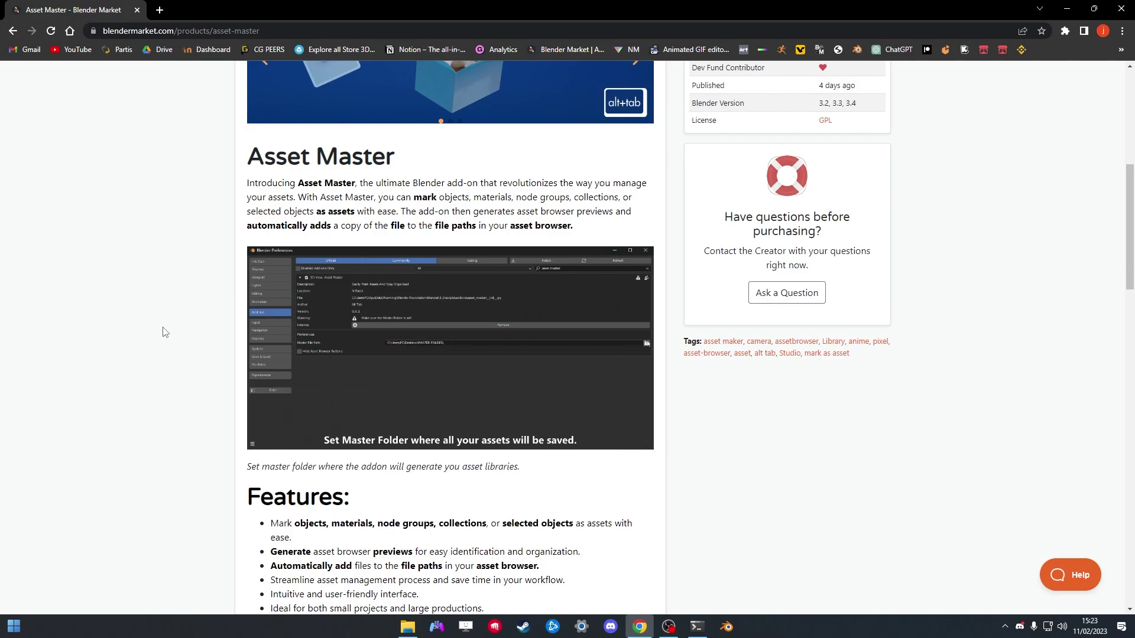
Scroll through the Asset Master features on Blender Market, then minimize Chrome to the desktop
scroll(165, 332, "down", 6)
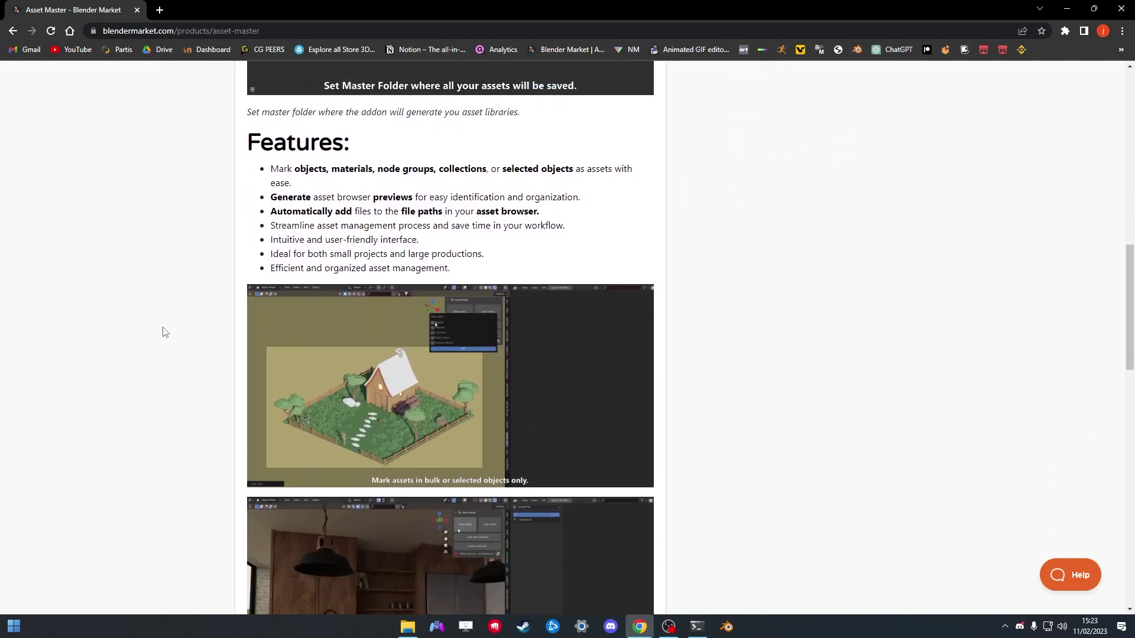
scroll(165, 332, "down", 5)
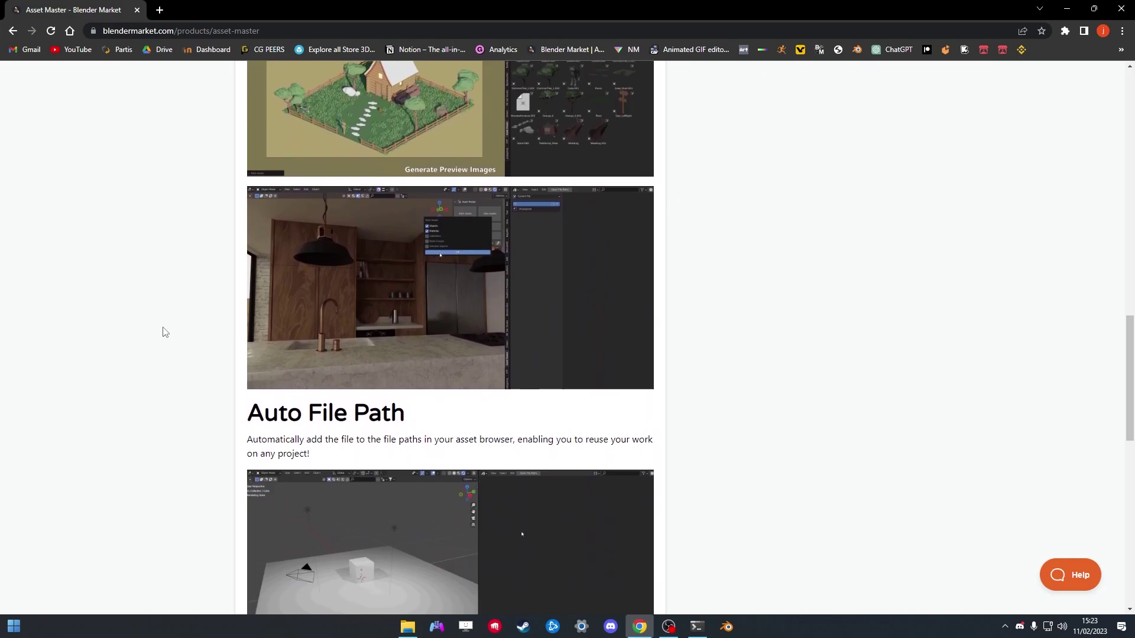
scroll(165, 332, "down", 4)
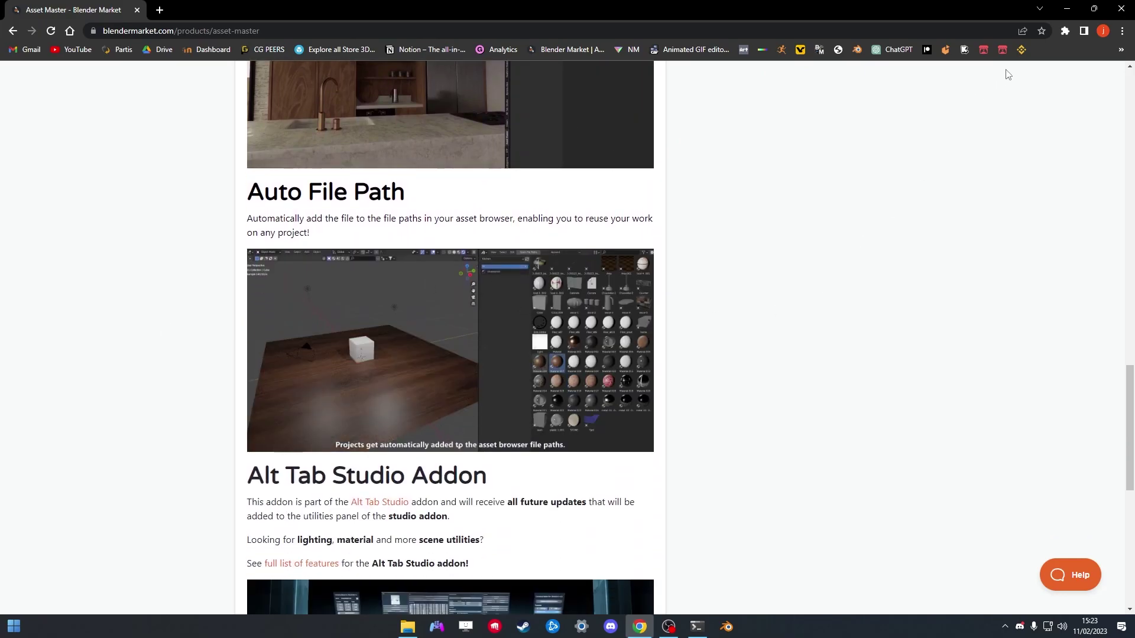
key("super+d")
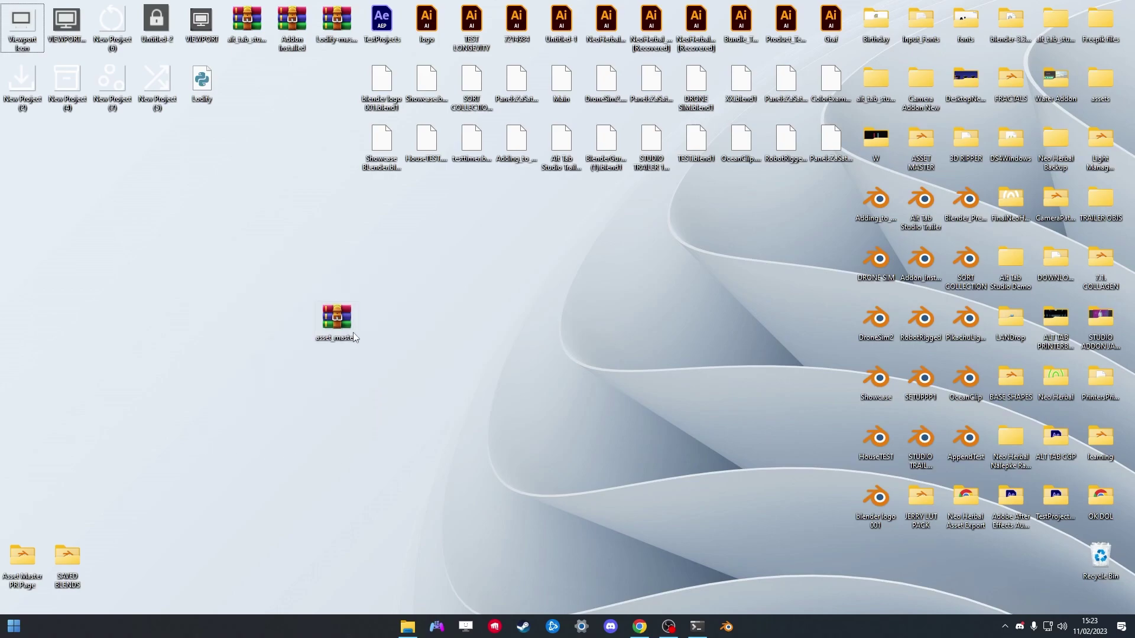
Confirm C:\Blender Asset Master Folder is empty, close it, and bring up Blender
left_click_drag(402, 277, 245, 385)
left_click(408, 626)
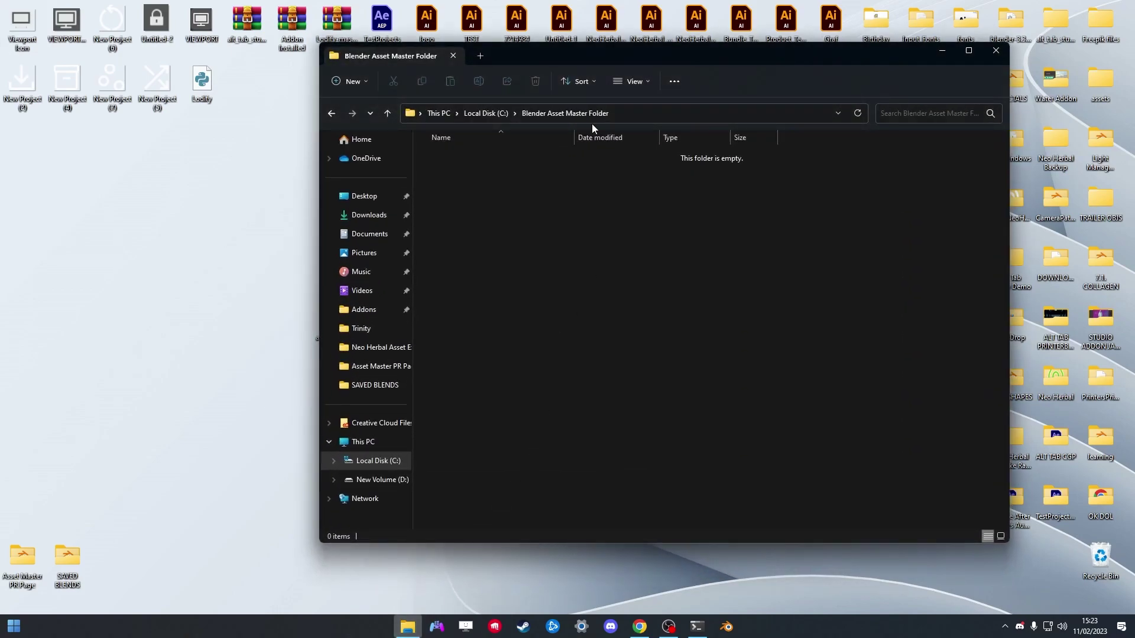
left_click_drag(602, 52, 522, 75)
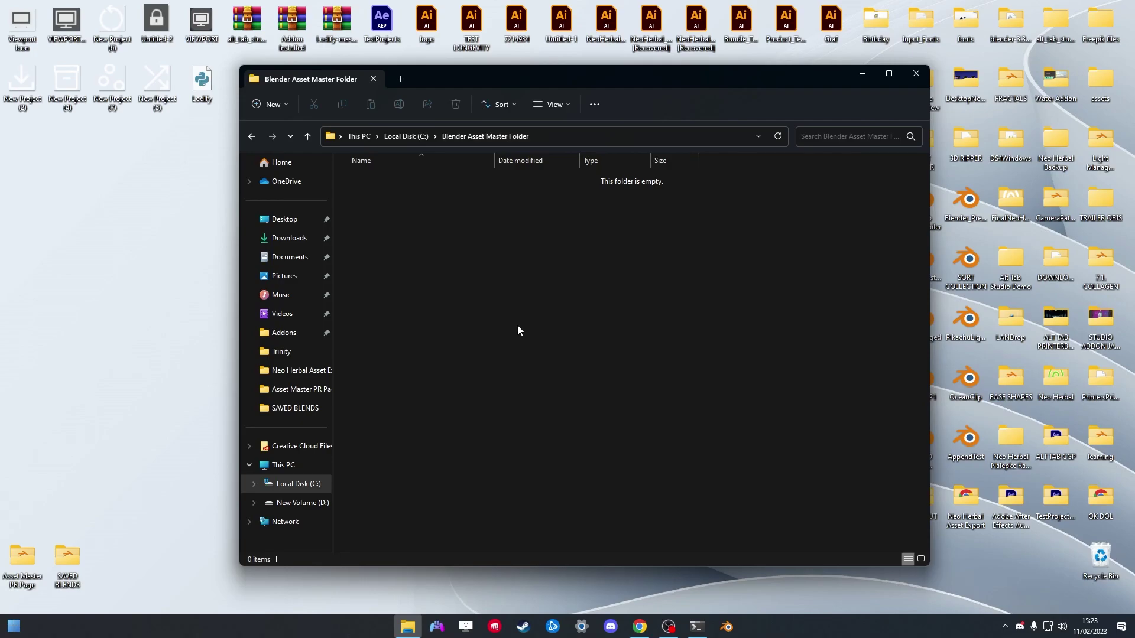
left_click(916, 74)
left_click_drag(504, 234, 284, 417)
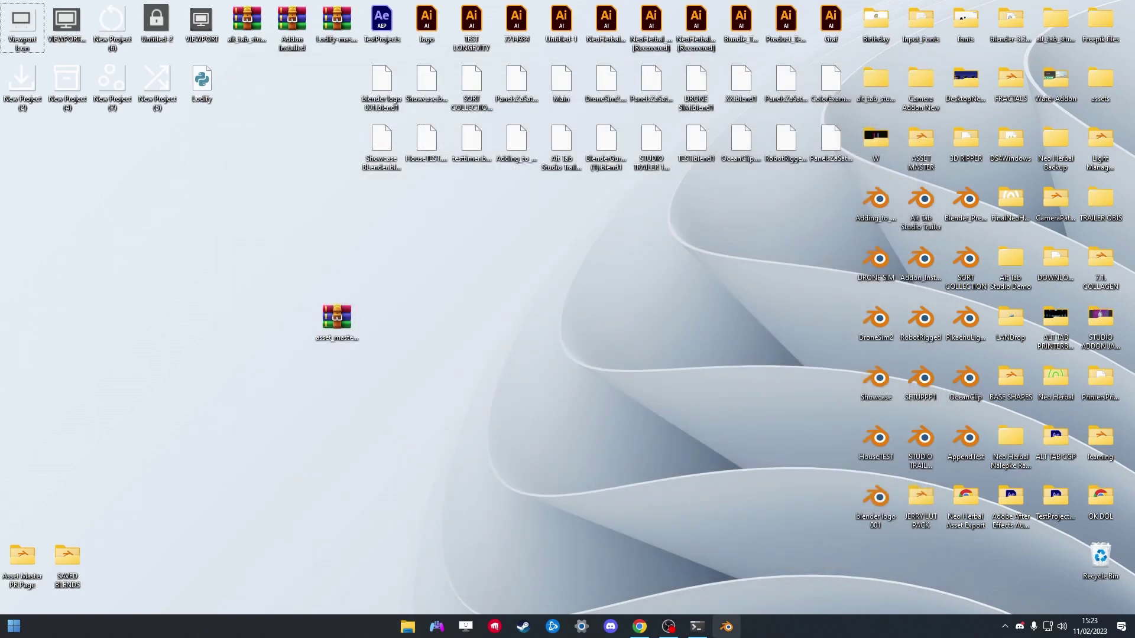
left_click(726, 627)
Install asset_master_0.0.1.zip from the Desktop in Preferences > Add-ons and enable Asset Master
left_click(41, 22)
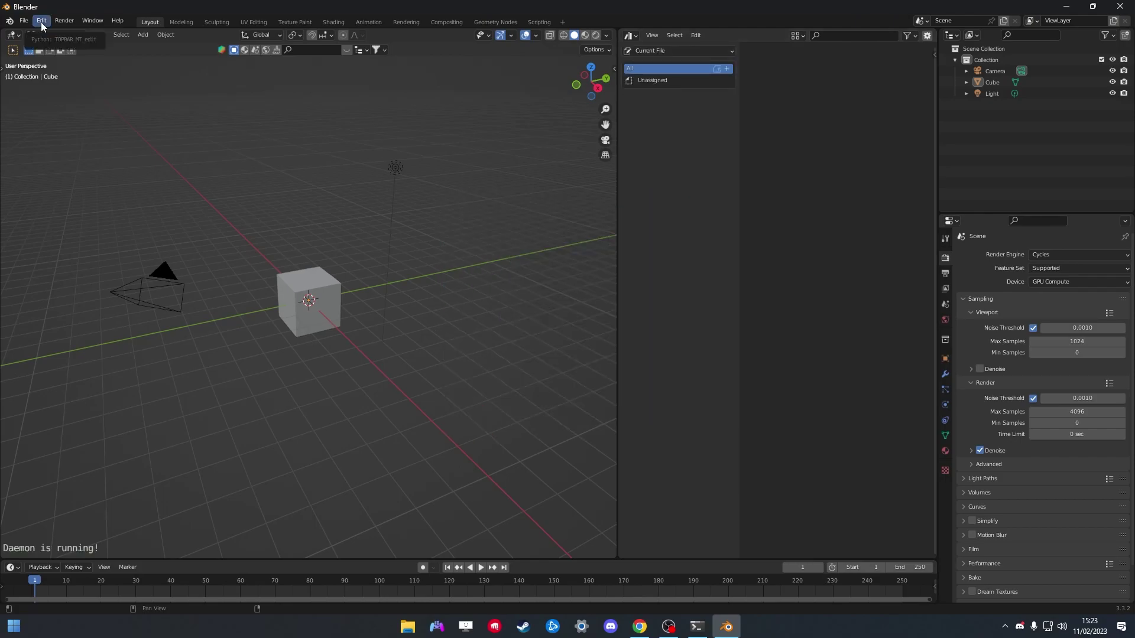
left_click(41, 22)
left_click(54, 189)
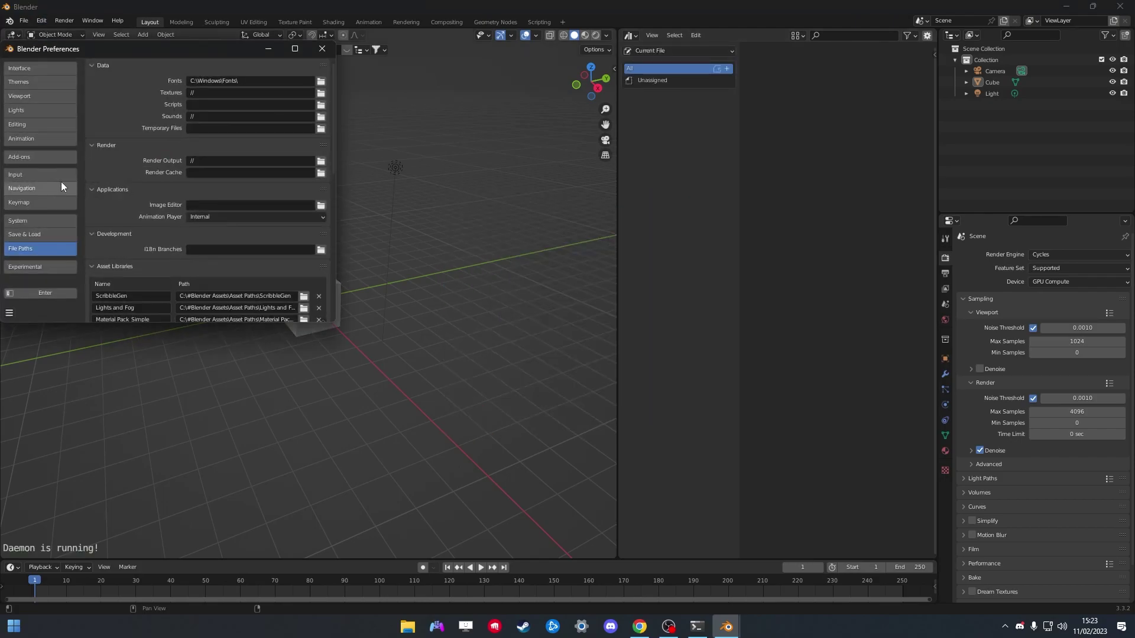
left_click(341, 239)
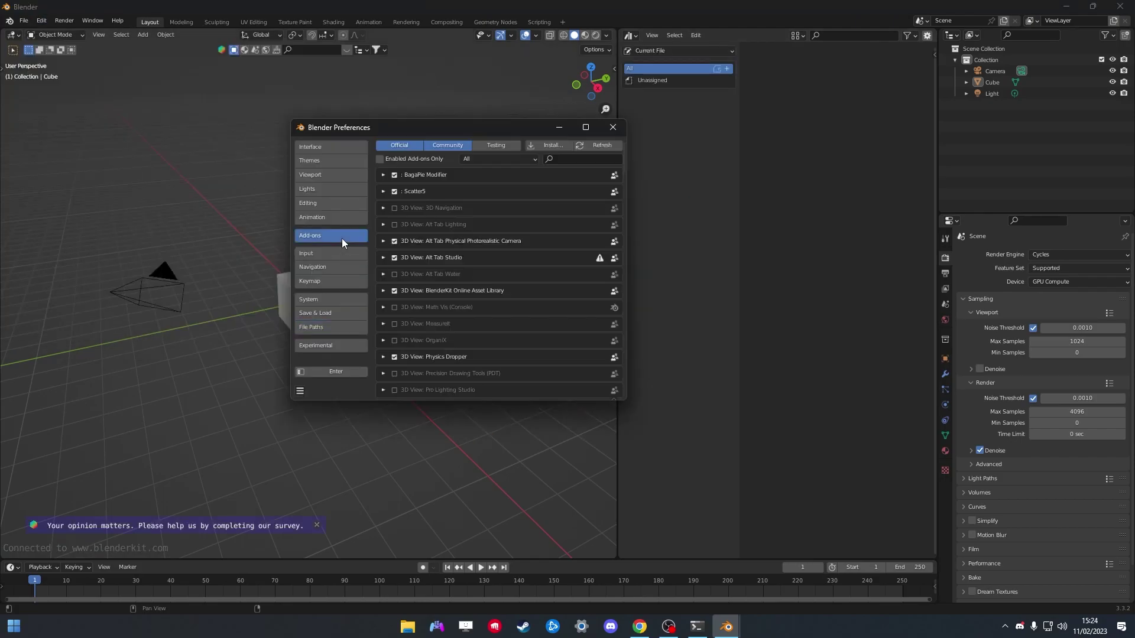
left_click(550, 147)
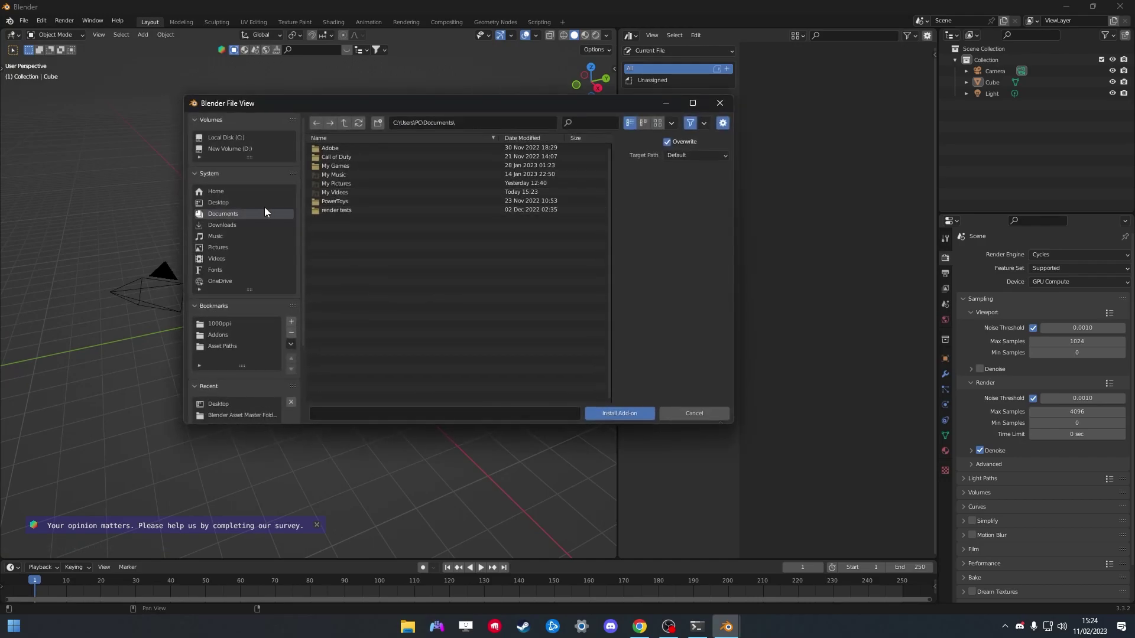
left_click(260, 204)
scroll(414, 352, "down", 5)
left_click(373, 380)
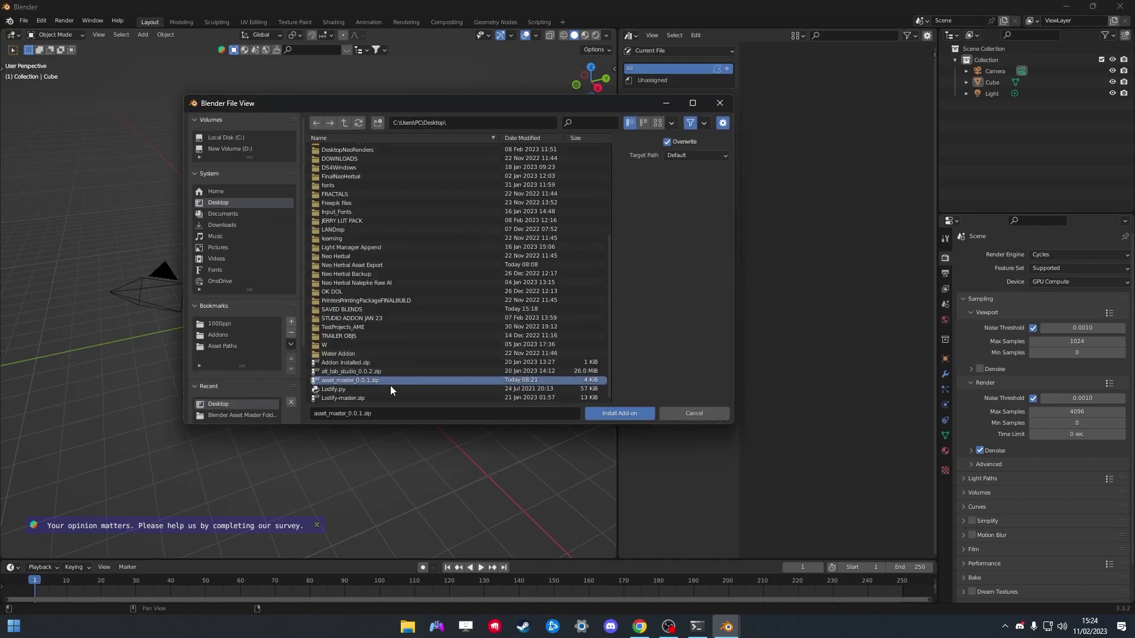
left_click(624, 416)
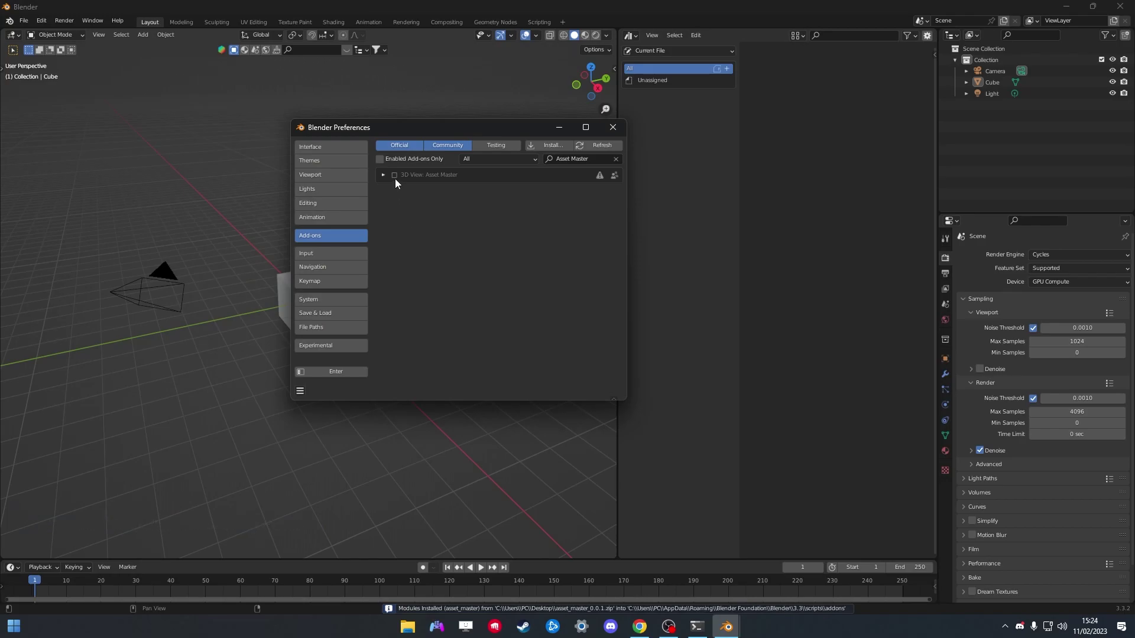
left_click(395, 176)
Set Asset Master's Master File Path to C:\Blender Asset Master Folder\
left_click(383, 176)
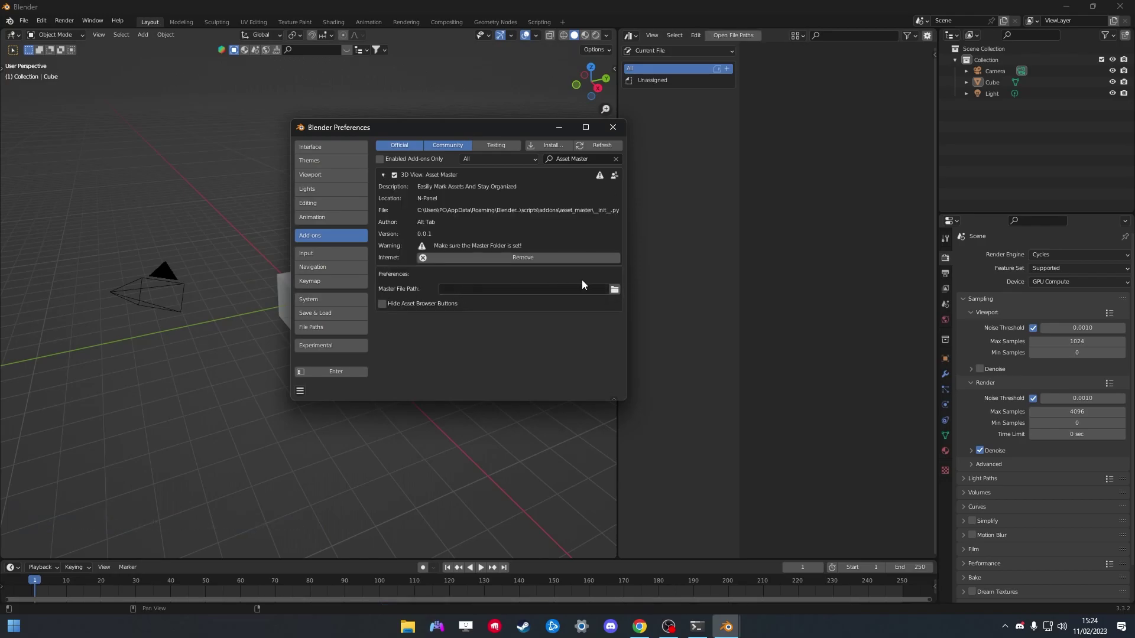
left_click(615, 289)
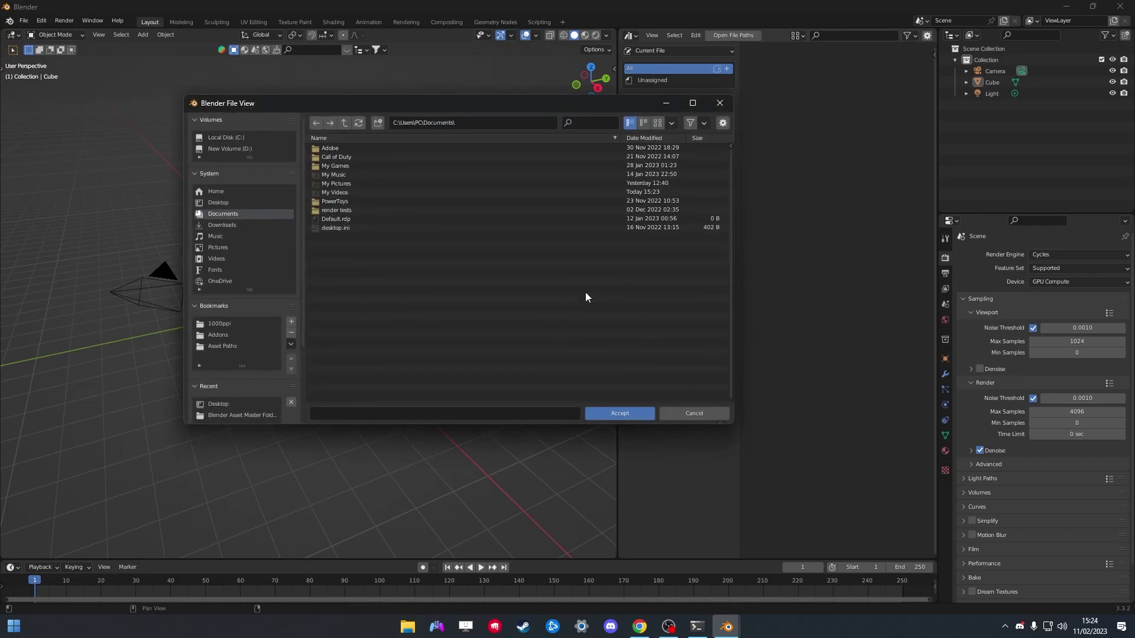
left_click(262, 134)
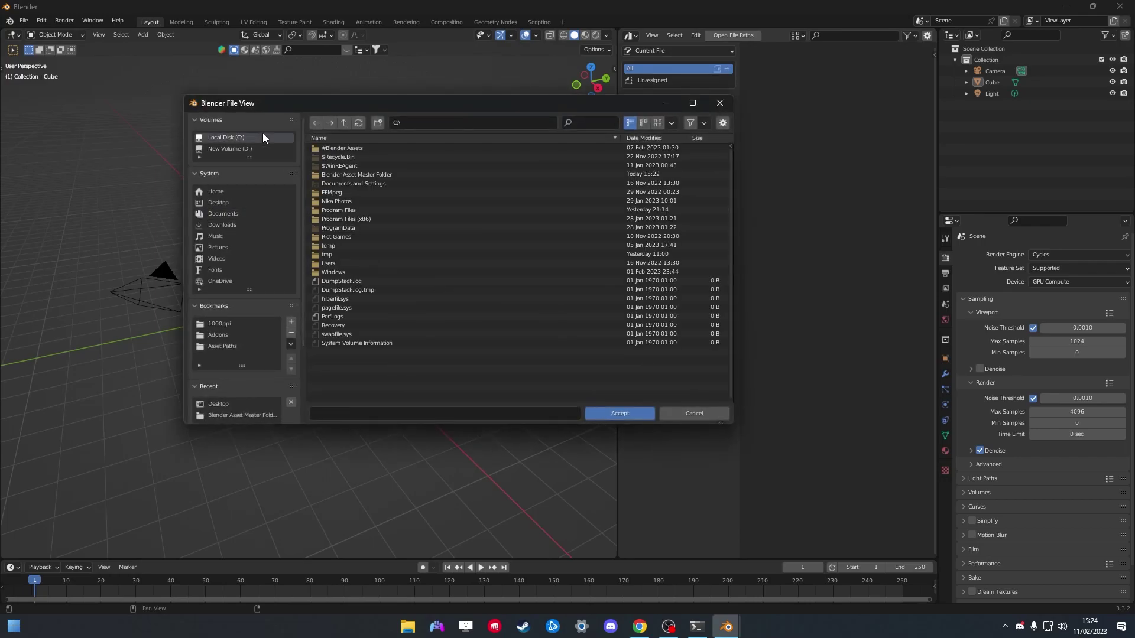
double_click(415, 175)
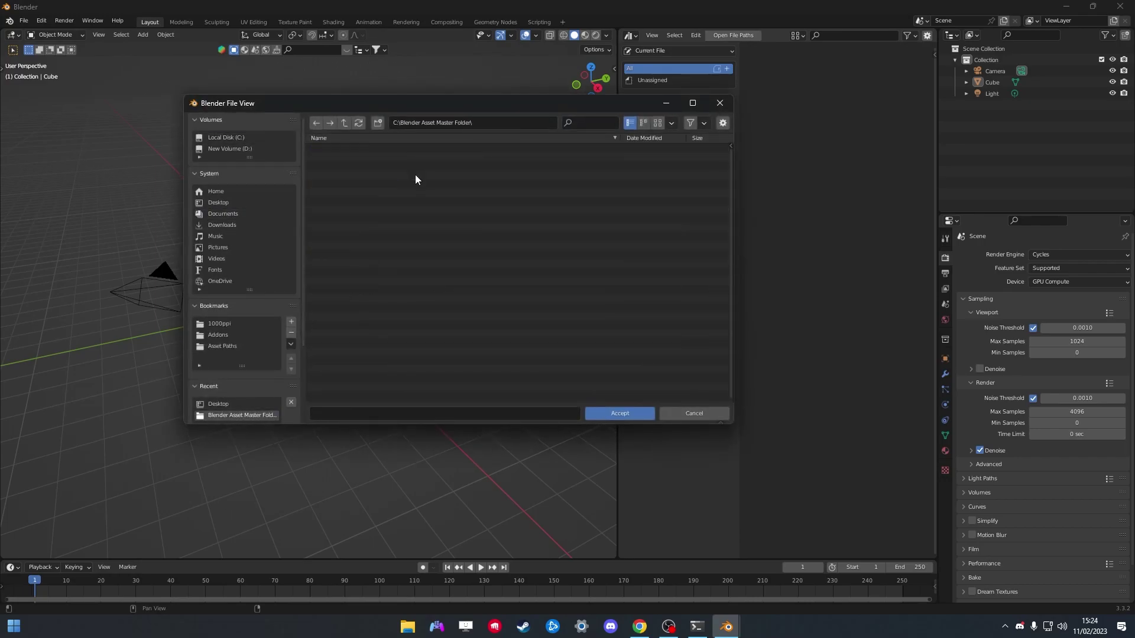
left_click(609, 410)
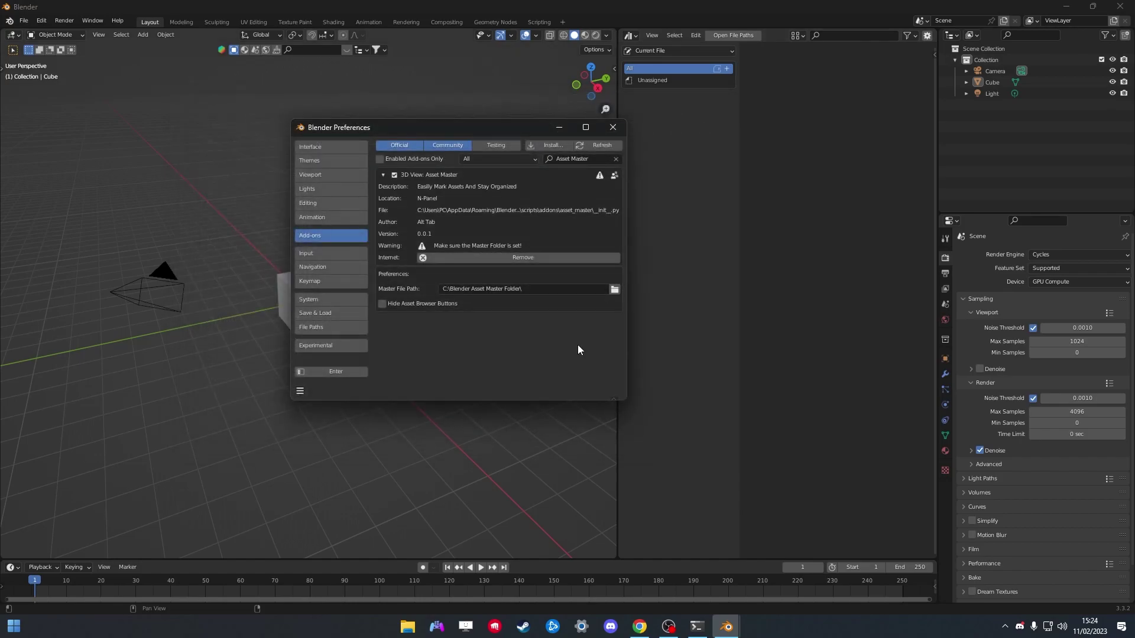
left_click_drag(501, 133, 416, 154)
Close Preferences and show the Asset Master tab in a widened viewport sidebar
left_click(526, 148)
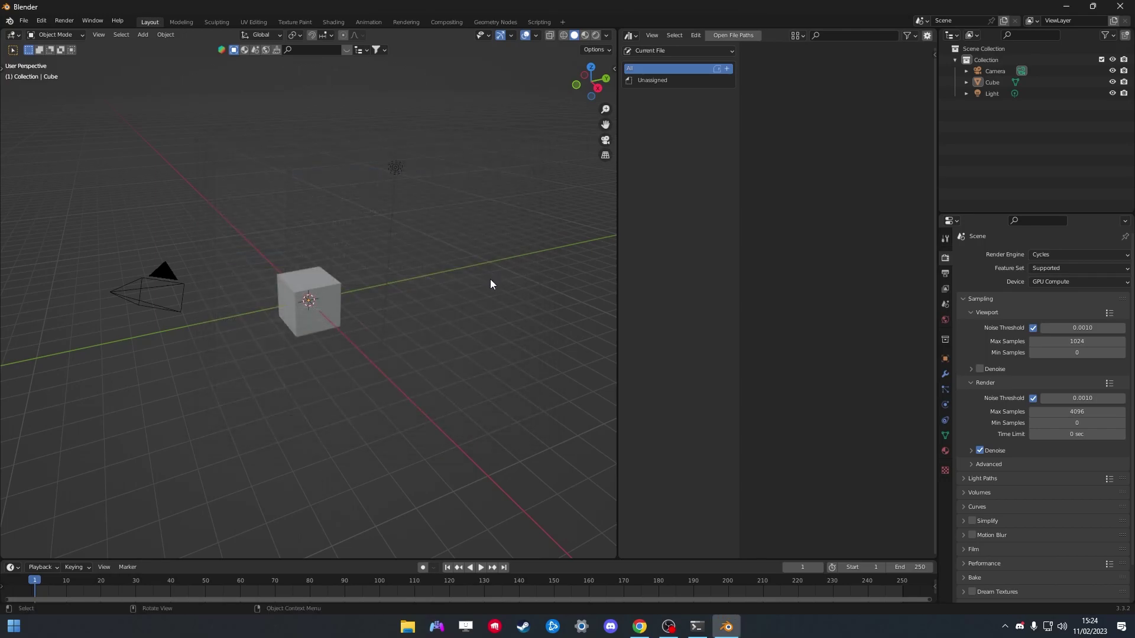
key("n")
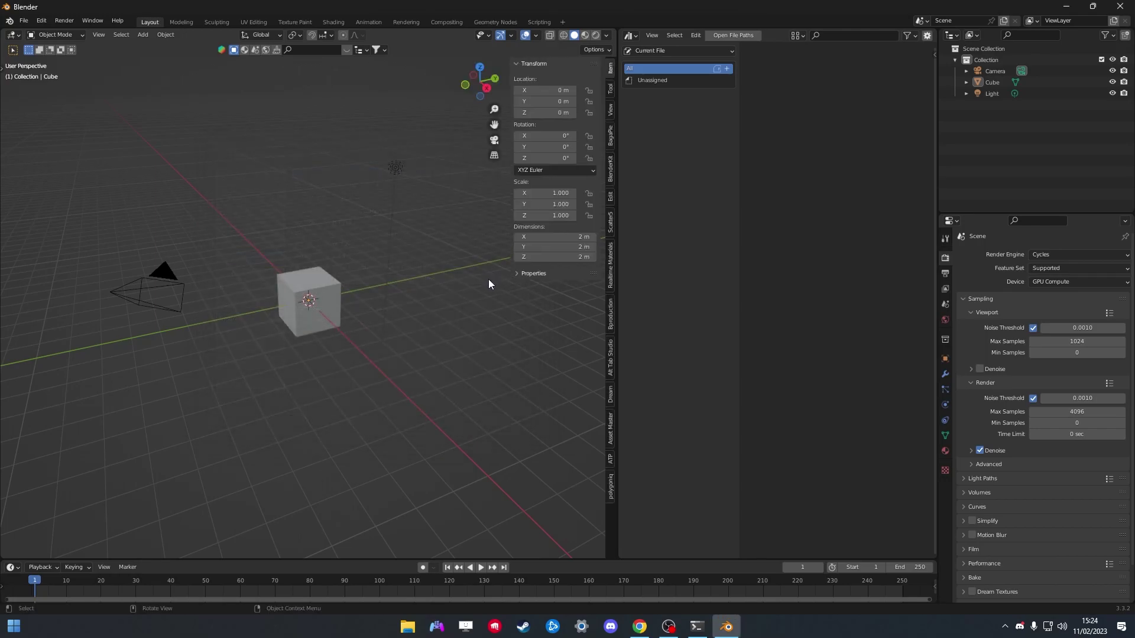
left_click(612, 420)
left_click_drag(511, 231, 456, 231)
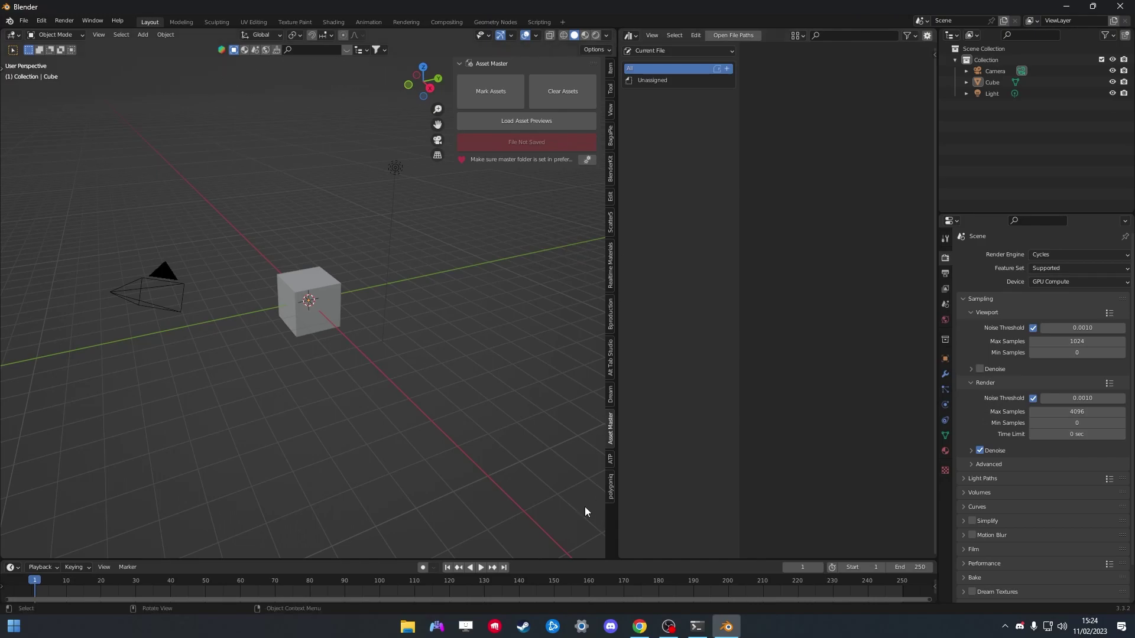
Make the right area an Asset Browser and preview the Mark and Clear Assets options
left_click_drag(614, 559, 648, 560)
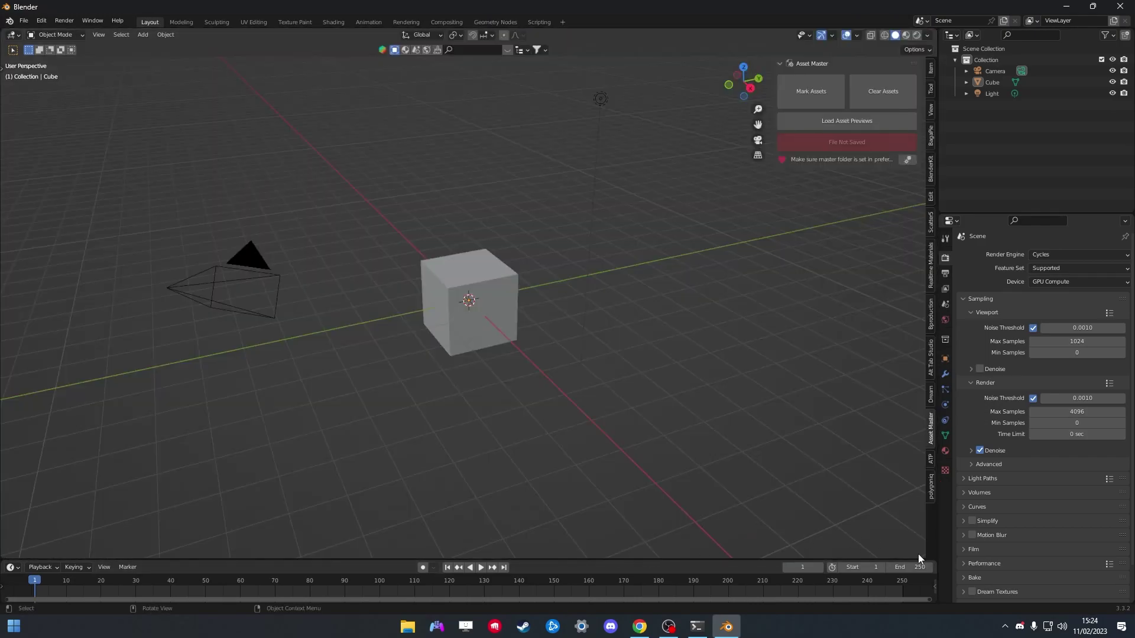
left_click_drag(925, 558, 565, 550)
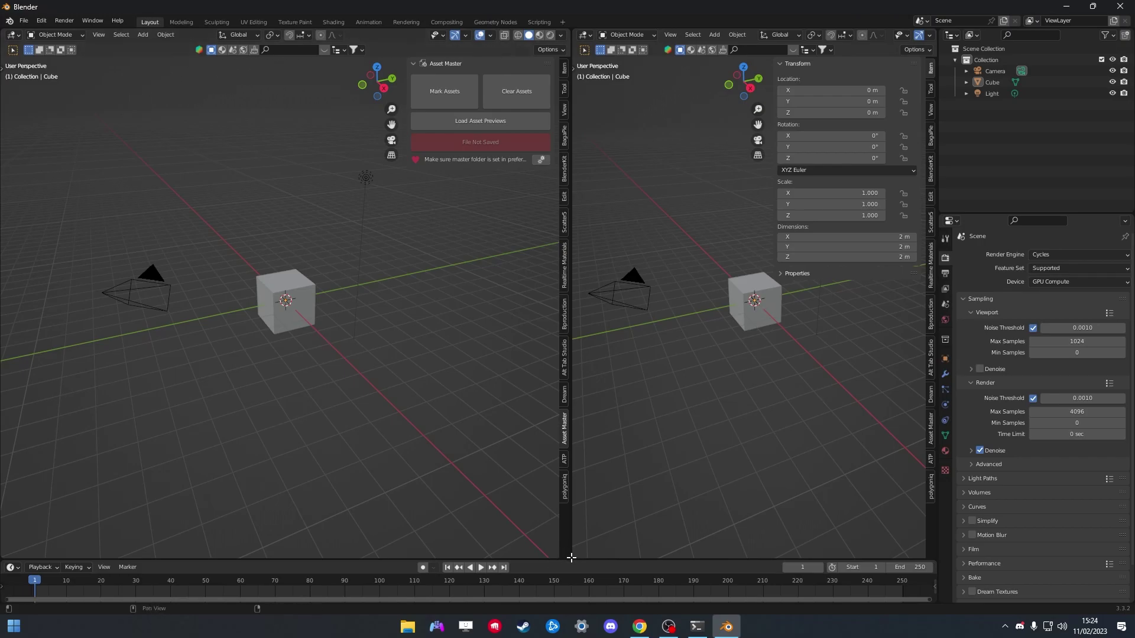
left_click(583, 37)
left_click(914, 103)
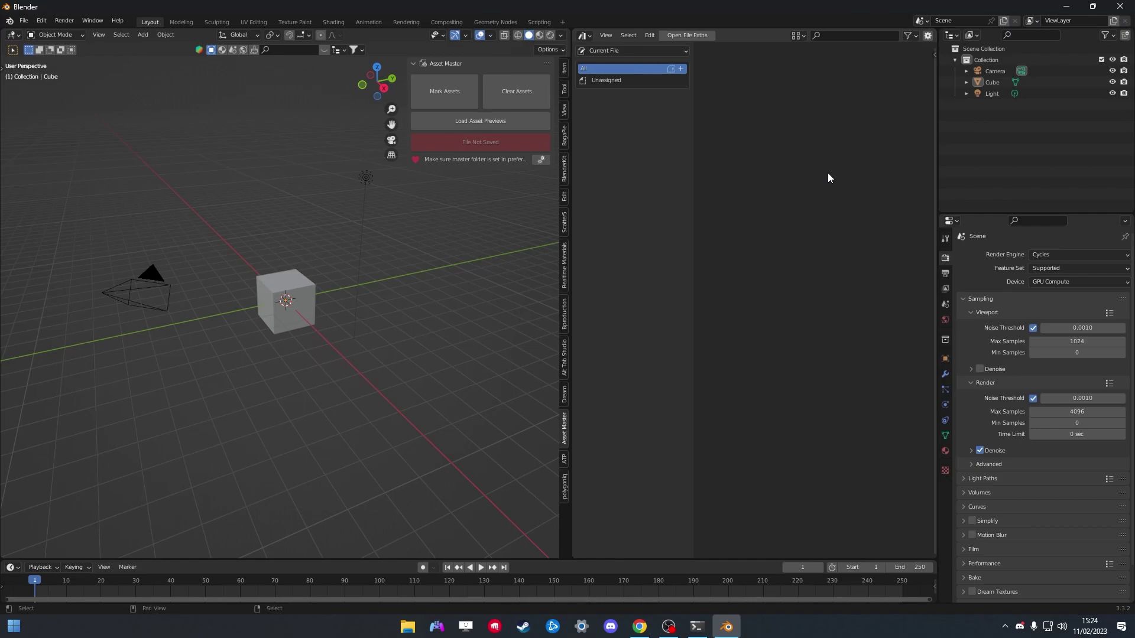
key("t")
key("t")
key("t")
key("t")
key("t")
key("t")
left_click(449, 78)
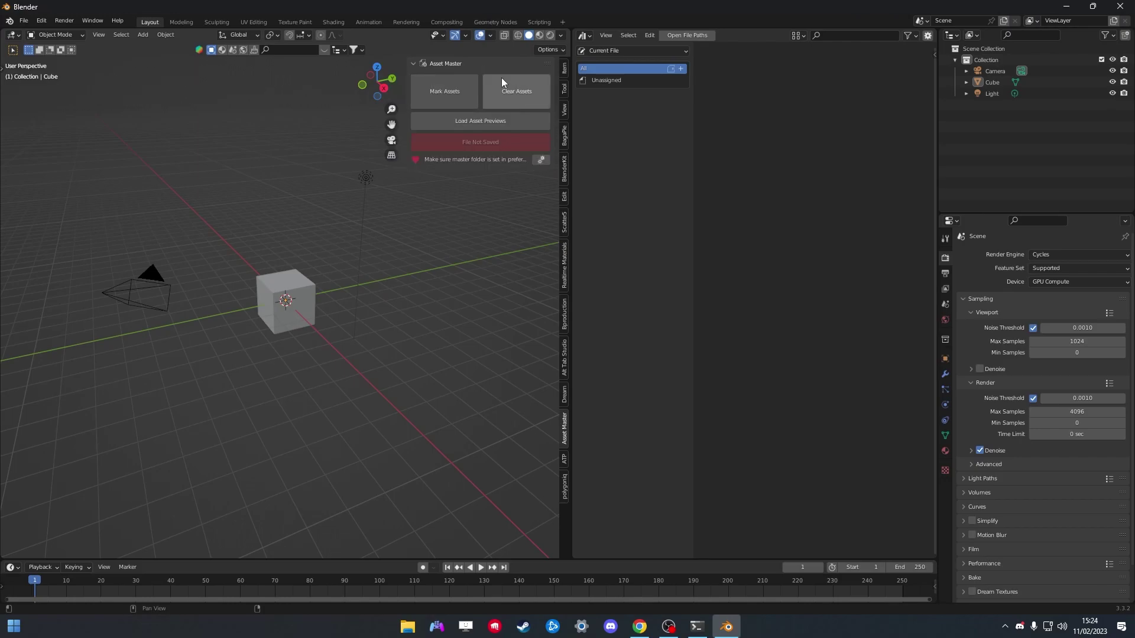
left_click(506, 92)
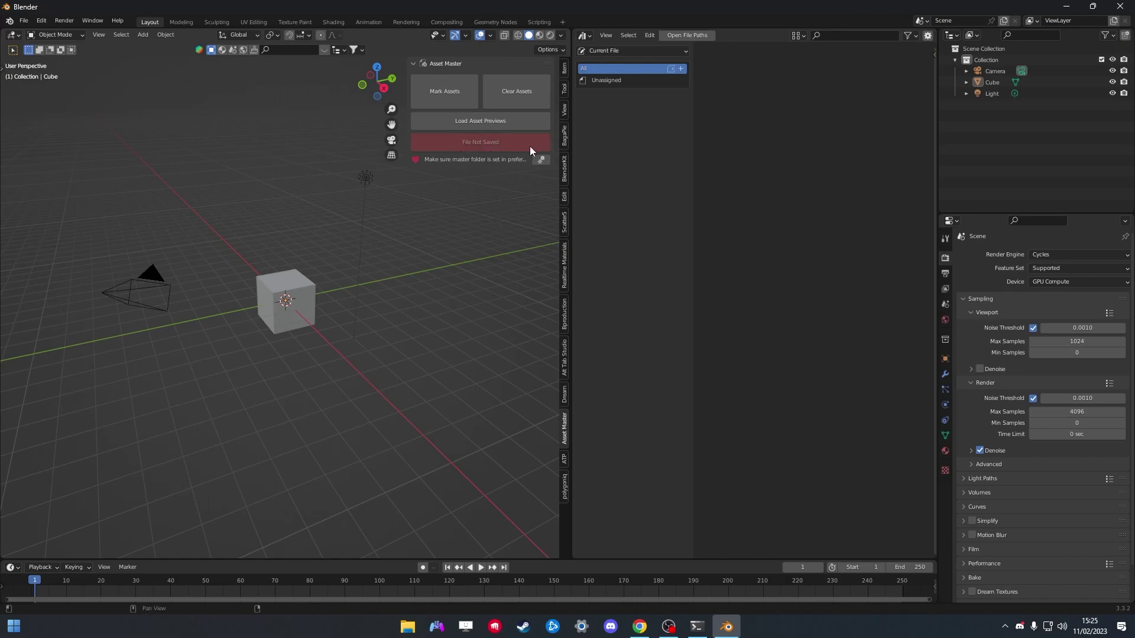
Check the Asset Browser's library dropdown, keeping Current File selected
left_click(539, 160)
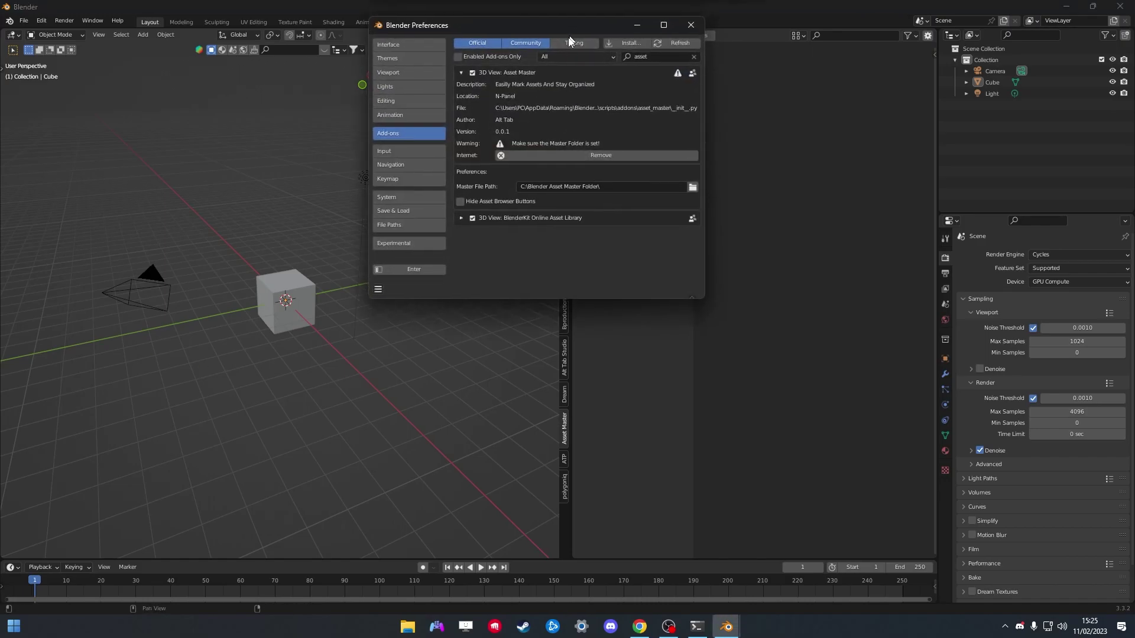
left_click_drag(569, 37, 371, 218)
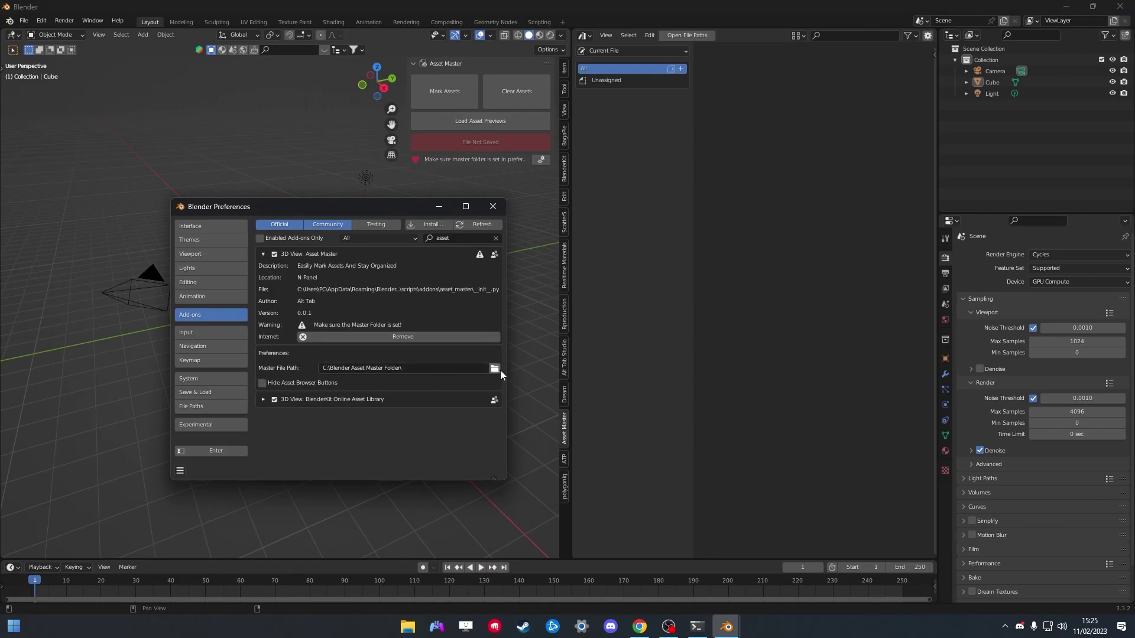
left_click(644, 229)
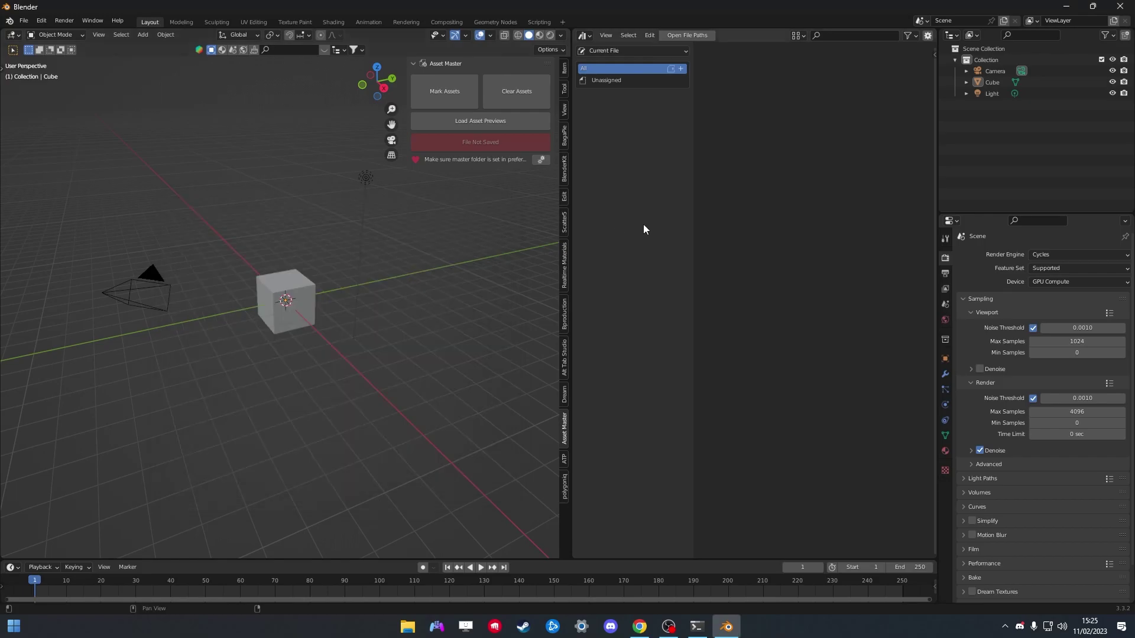
left_click(651, 48)
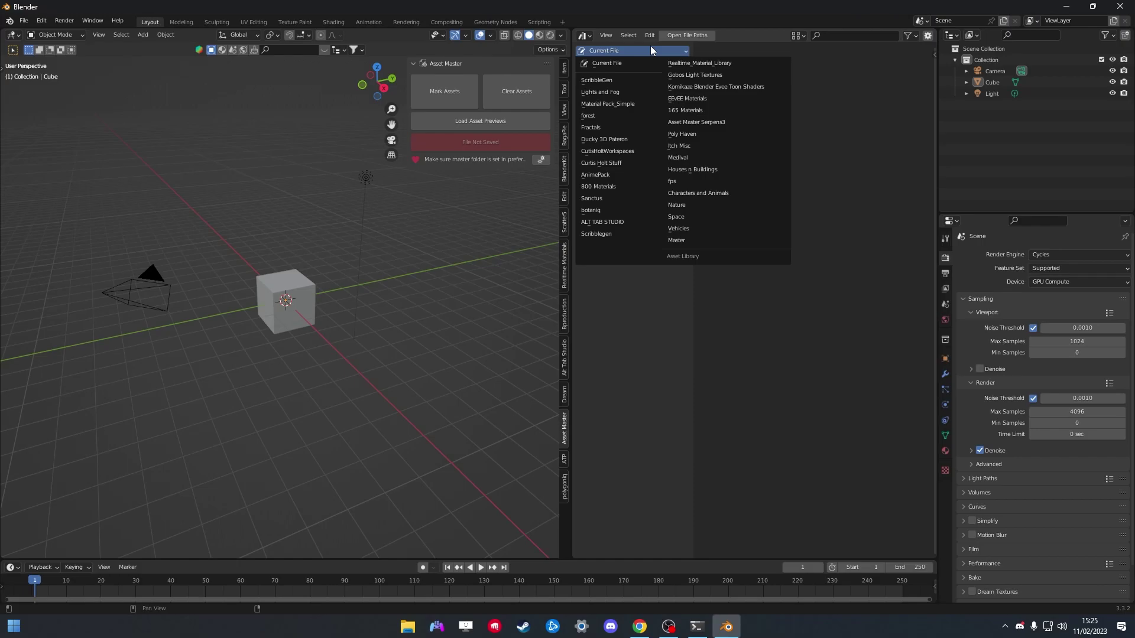
left_click(647, 48)
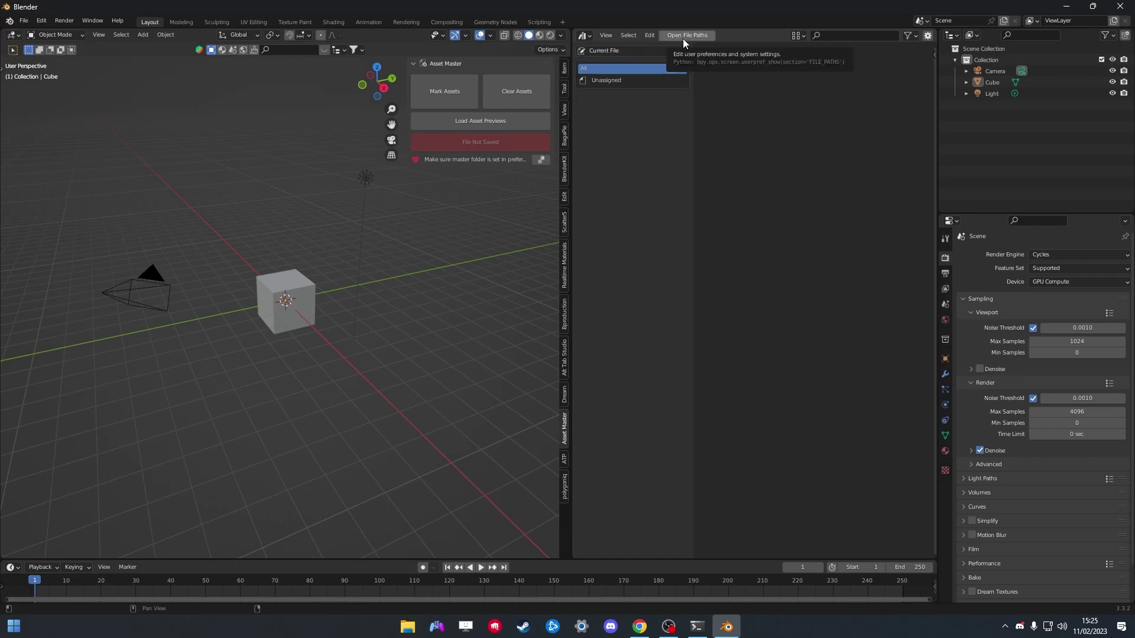
Review the File Paths preferences down to the Asset Libraries list, including Master
left_click(687, 35)
left_click_drag(670, 26, 626, 70)
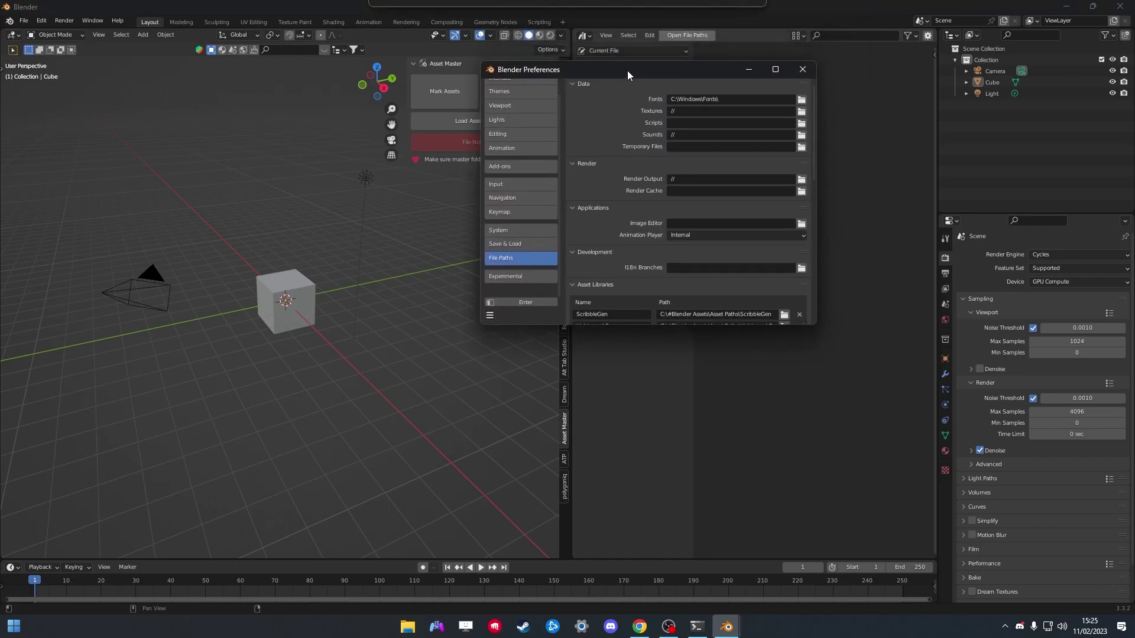
left_click_drag(644, 325, 644, 521)
scroll(699, 230, "down", 6)
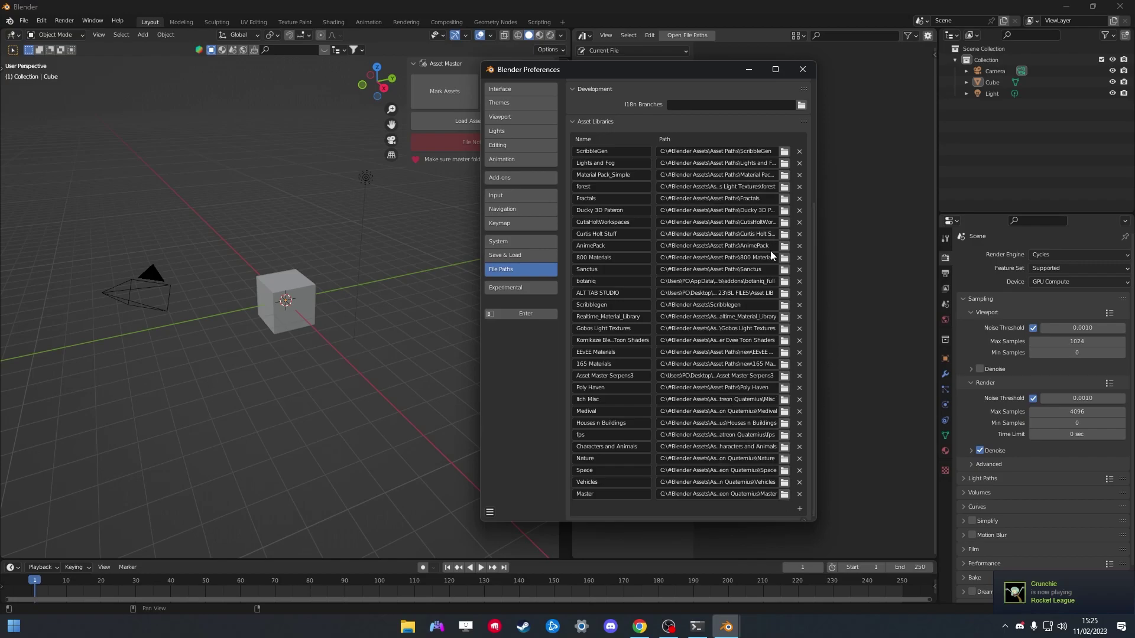
Delete the default camera, cube and light, and add a scaled-up Plane
left_click(802, 69)
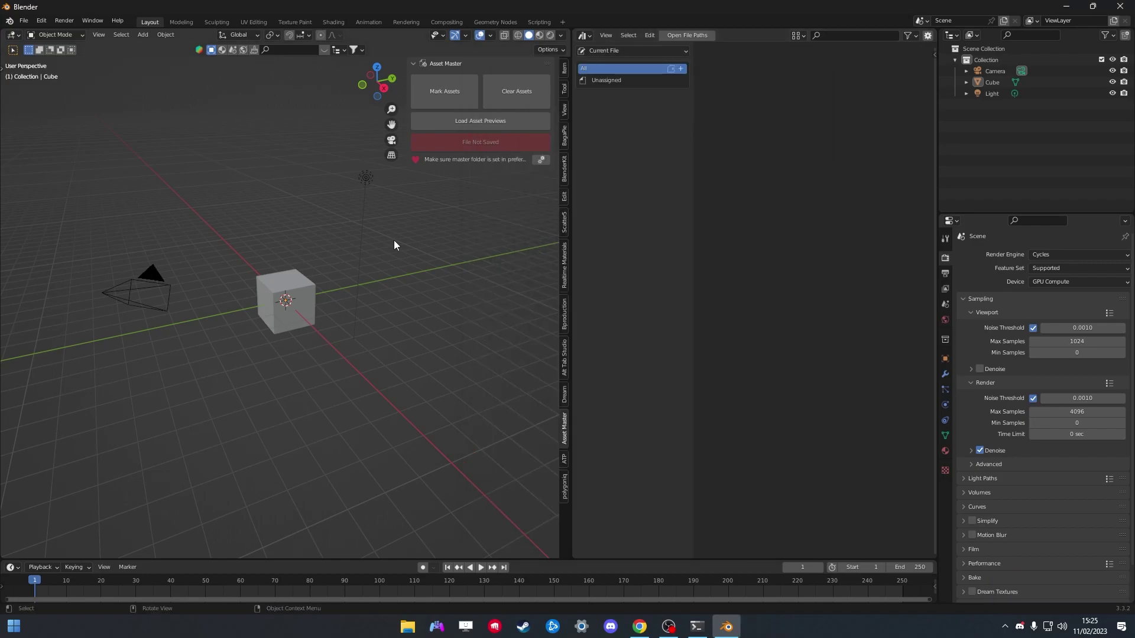
key("a")
key("Delete")
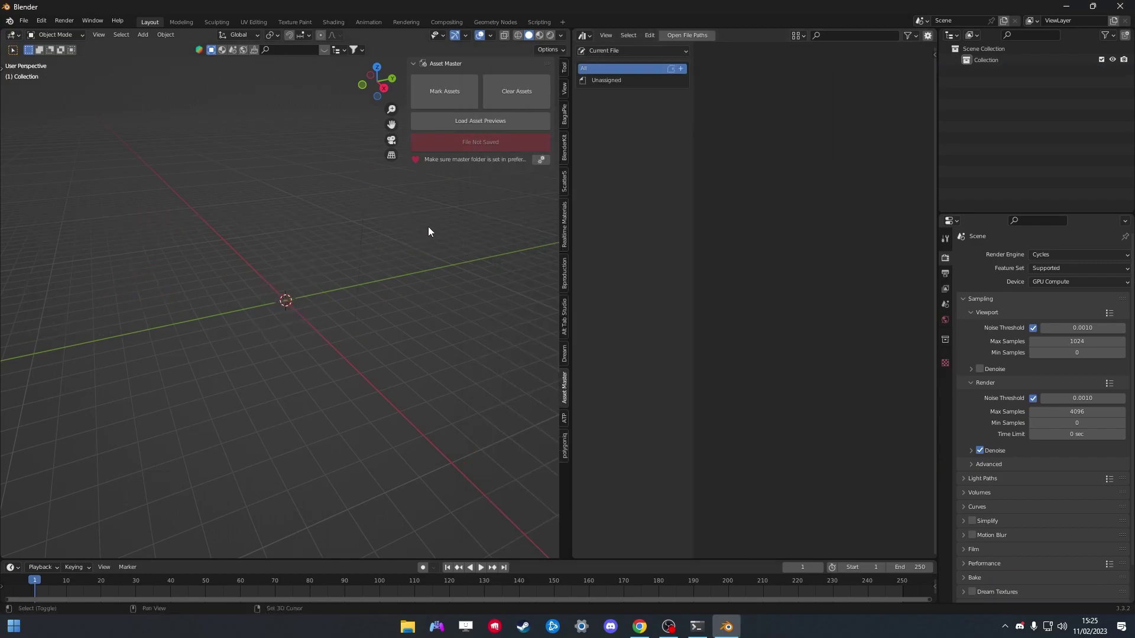
key("shift+a")
mouse_move(428, 227)
left_click(481, 225)
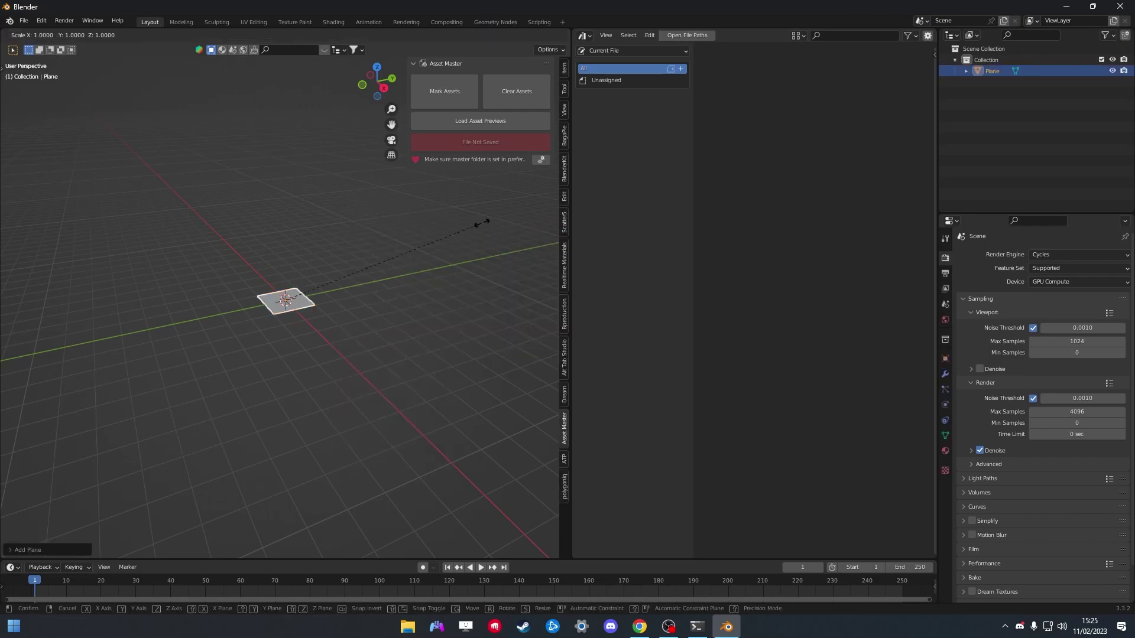
key("s")
left_click(491, 223)
scroll(491, 228, "up", 2)
Add a Suzanne monkey head, move it onto the plane, and orbit the view
key("shift+a")
mouse_move(465, 229)
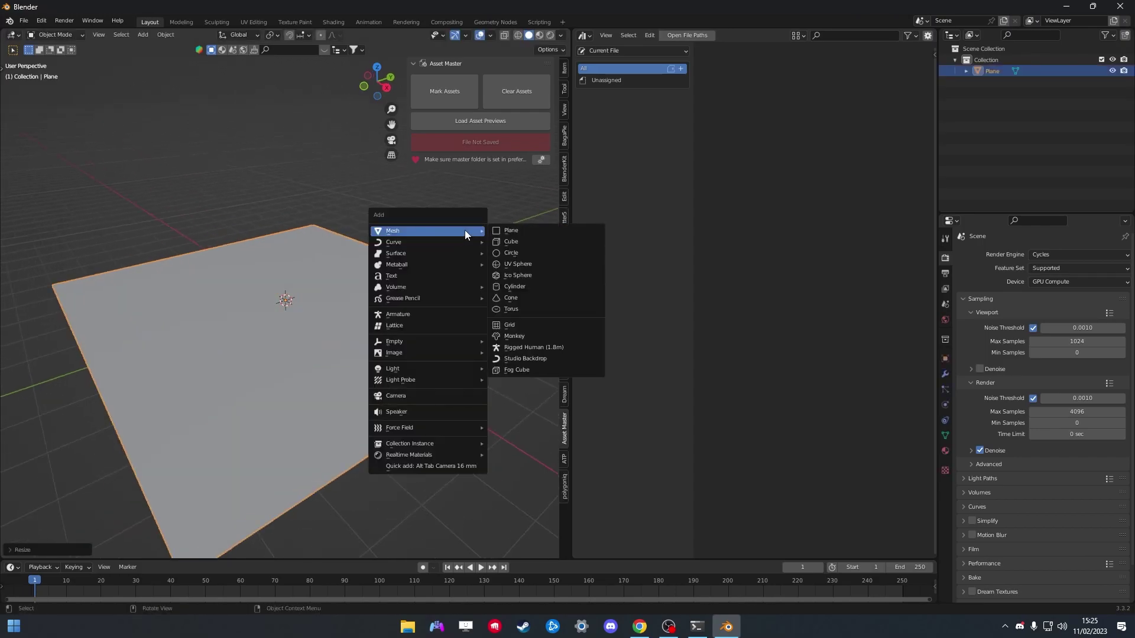
left_click(537, 349)
key("g")
left_click(487, 335)
middle_click_drag(492, 302, 366, 214)
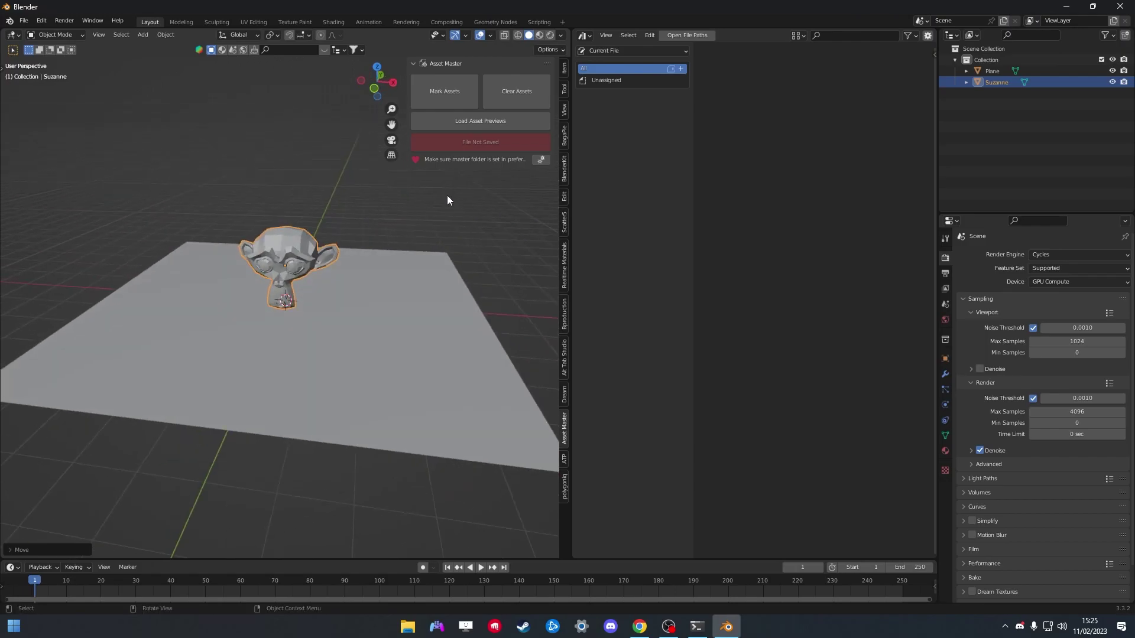
Give Suzanne a new material with a blue base colour in the Shader Editor
key("shift+f")
left_click(448, 311)
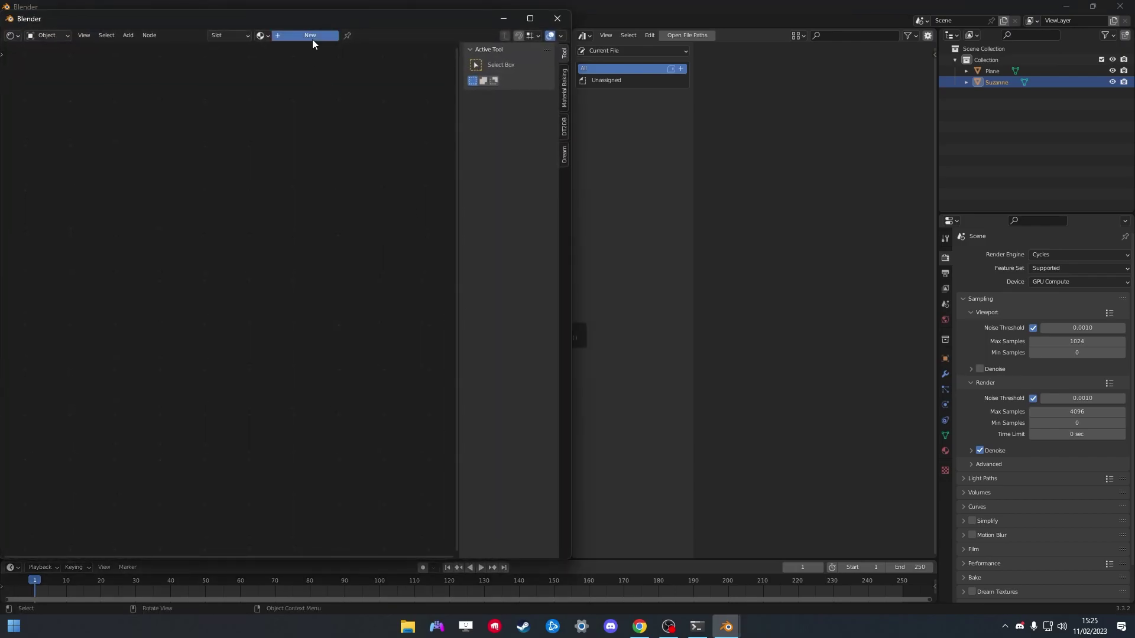
left_click(309, 37)
left_click(190, 344)
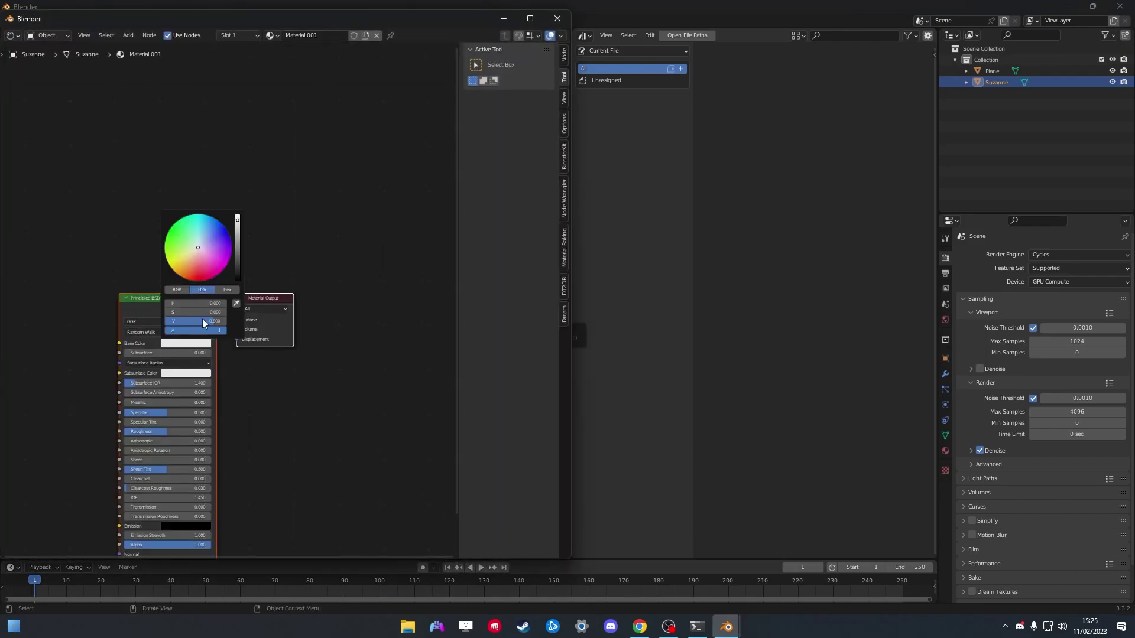
left_click(558, 18)
Give the Plane a new material with a green base colour
left_click(399, 267)
key("shift+f")
left_click(400, 267)
left_click(290, 35)
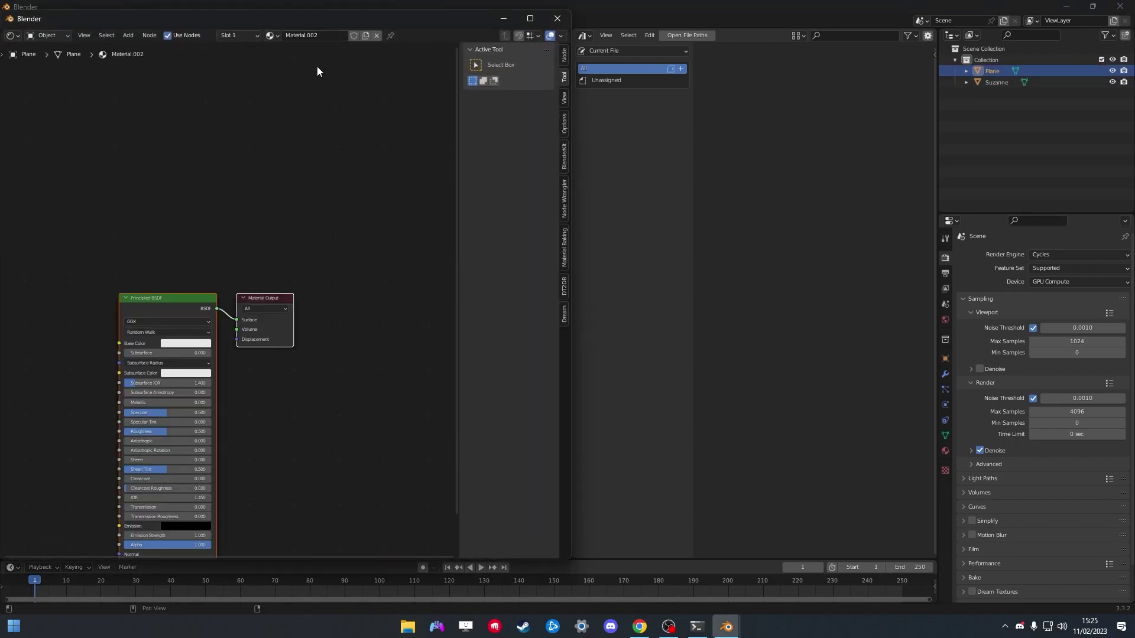
left_click(186, 343)
left_click(194, 243)
left_click(557, 18)
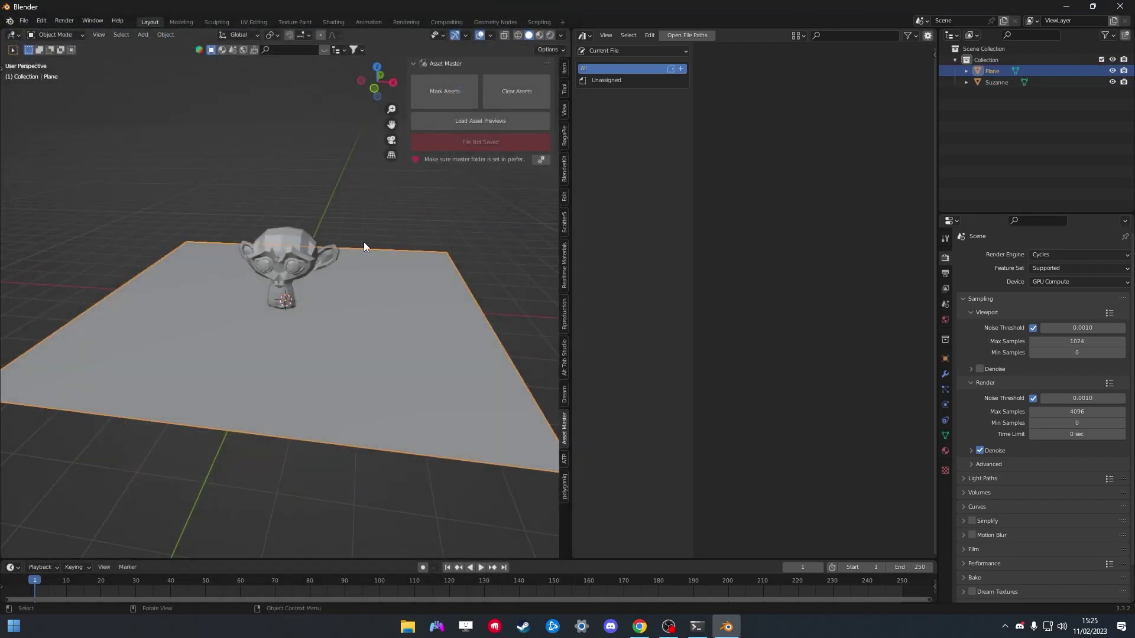
Preview the scene in Rendered shading, then return to Solid shading
left_click(374, 214)
key("z")
left_click(398, 183)
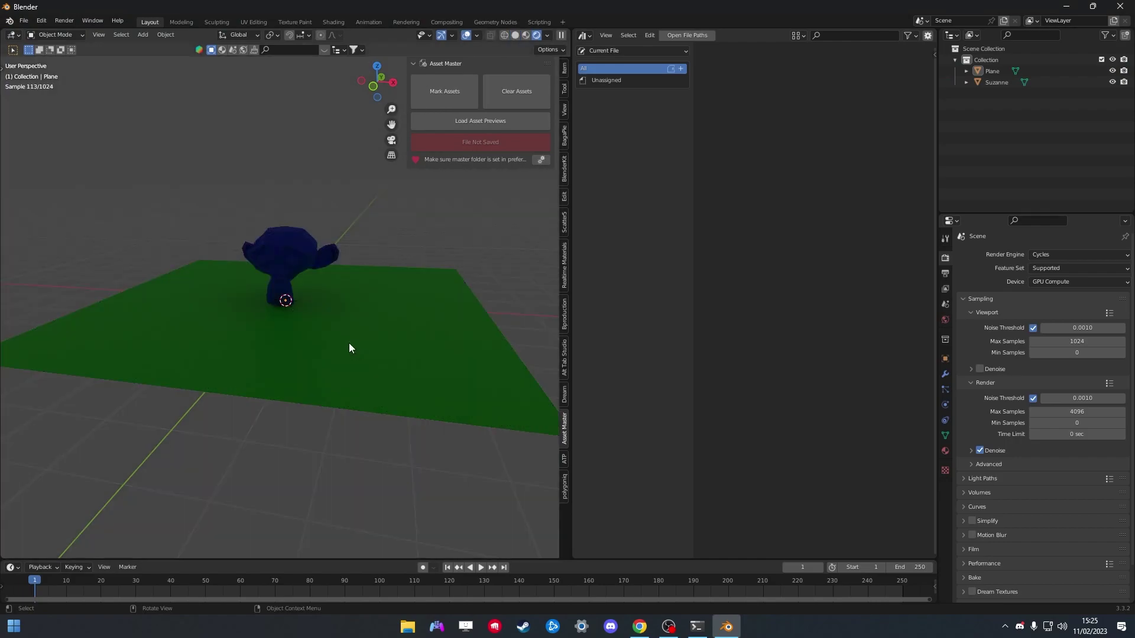
key("z")
left_click(466, 209)
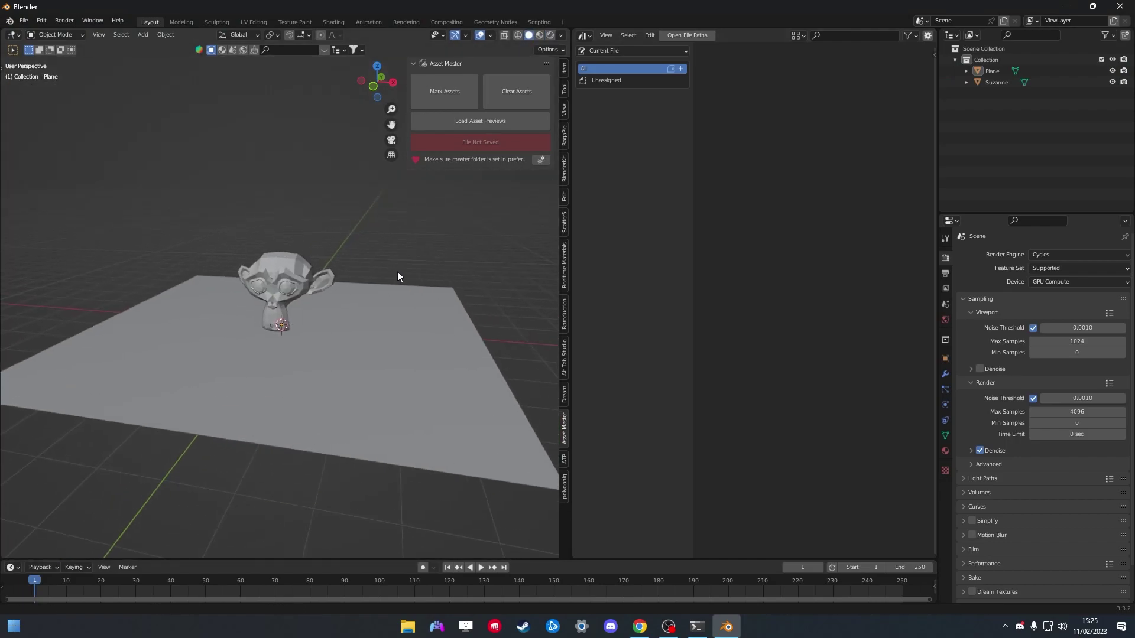
Save the scene as Example.blend on the Desktop
key("ctrl+s")
left_click(490, 460)
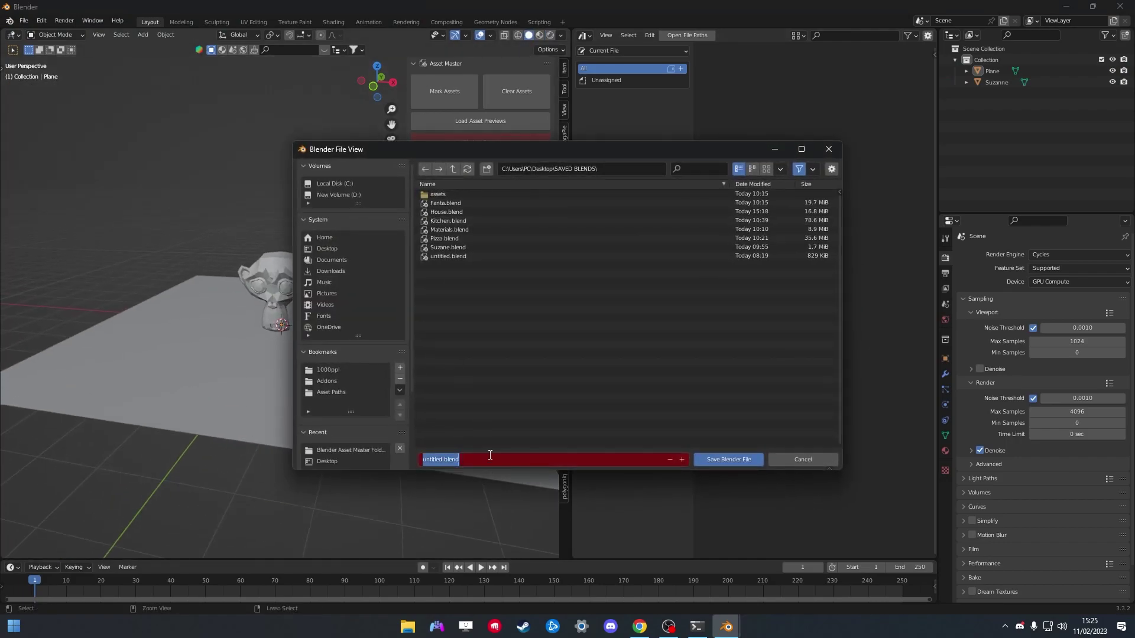
key("BackSpace")
type("Exm")
key("BackSpace")
key("BackSpace")
type("xample")
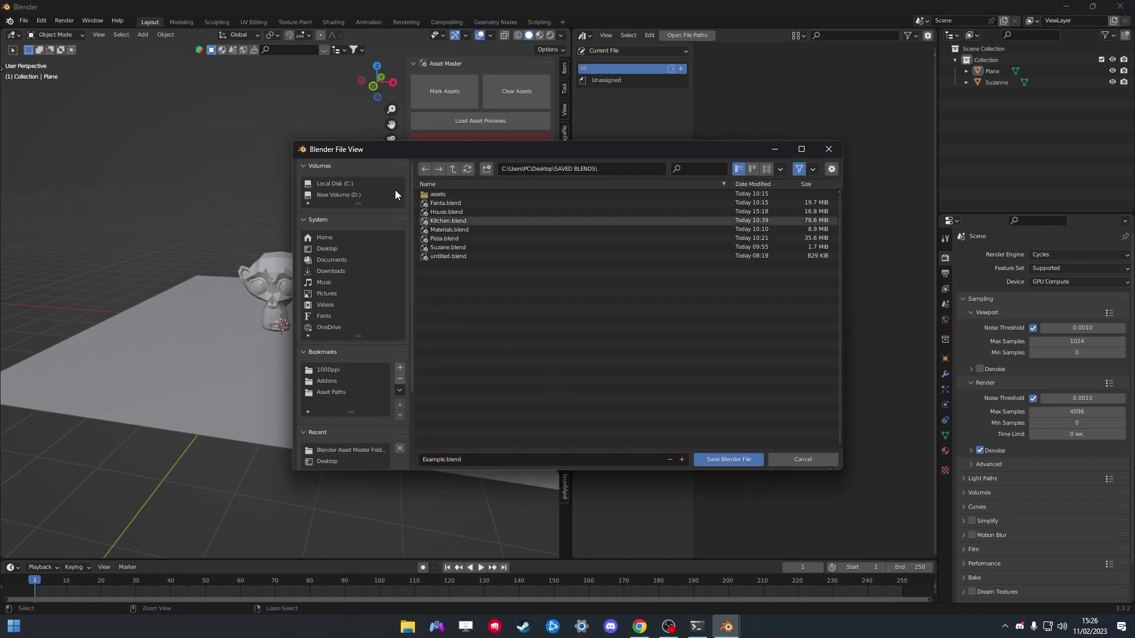
left_click_drag(409, 150, 386, 183)
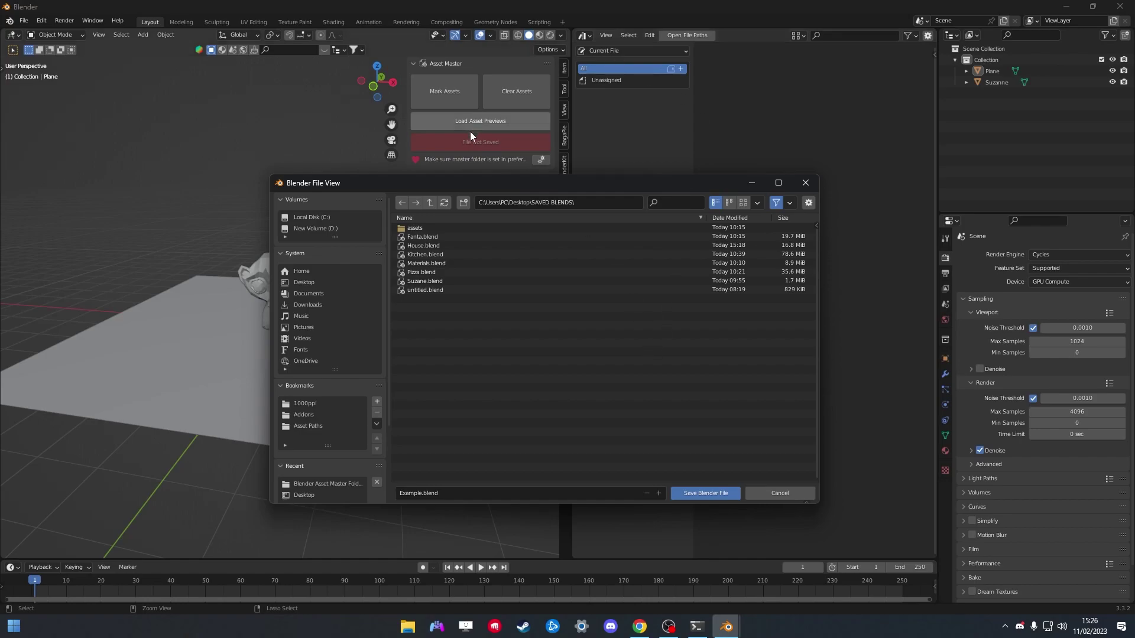
left_click_drag(606, 185, 643, 172)
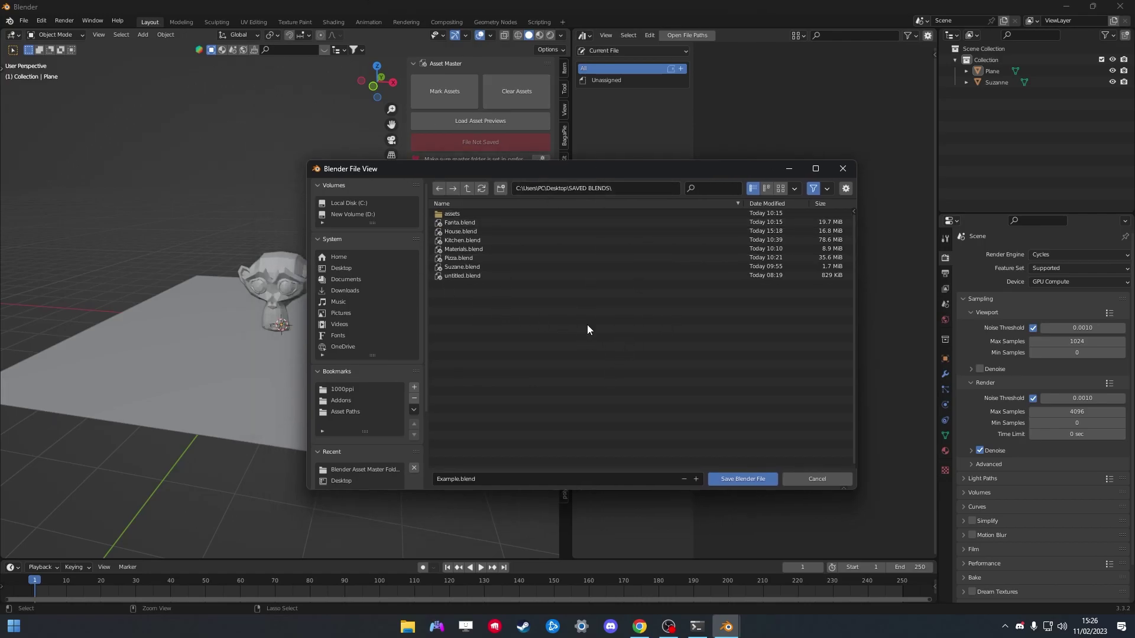
left_click(341, 268)
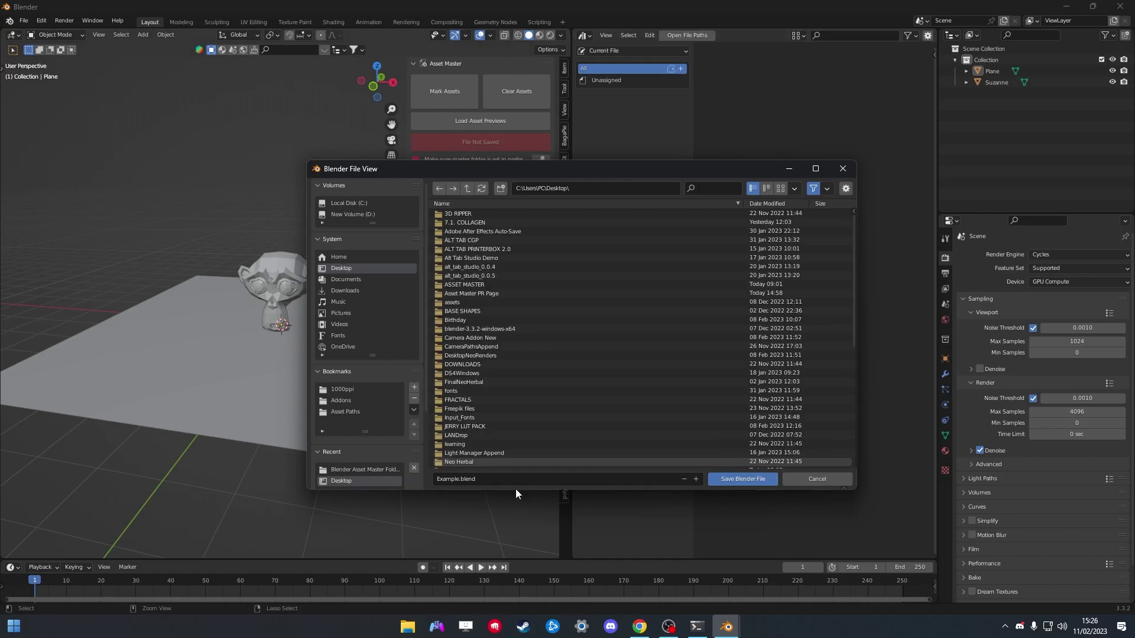
left_click(740, 479)
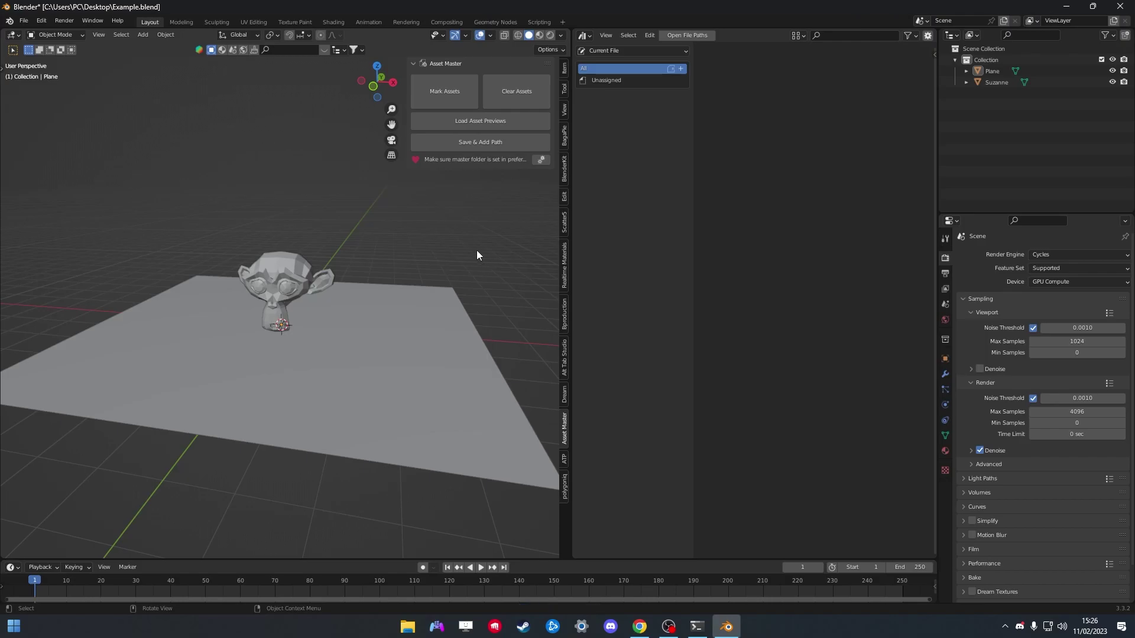
Mark the objects and materials as assets and generate their preview thumbnails
left_click(441, 90)
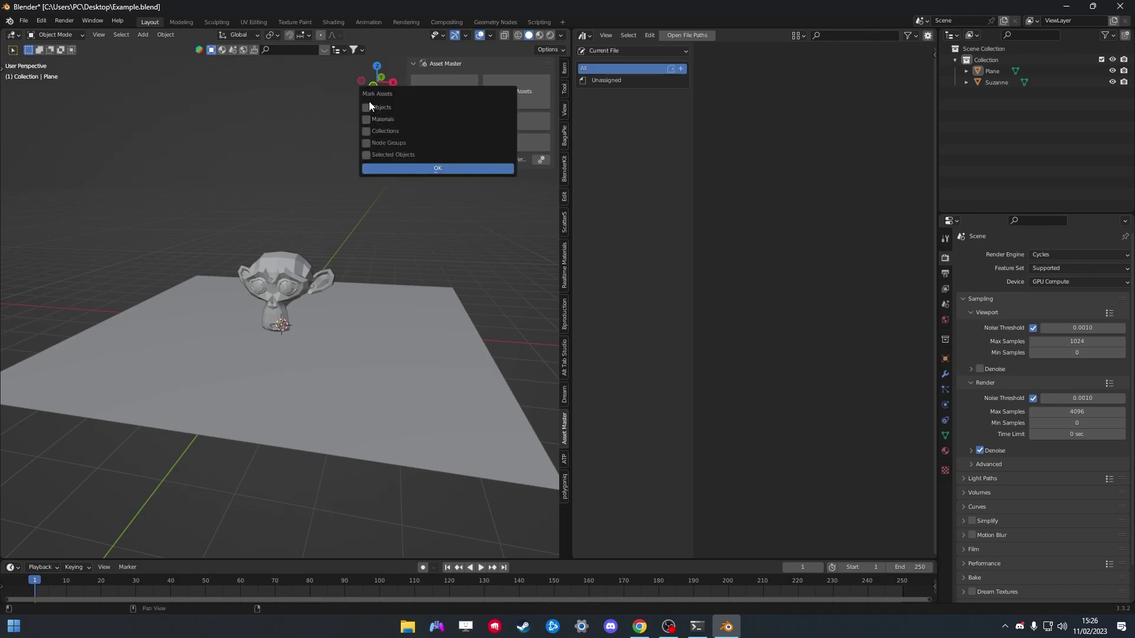
left_click(372, 119)
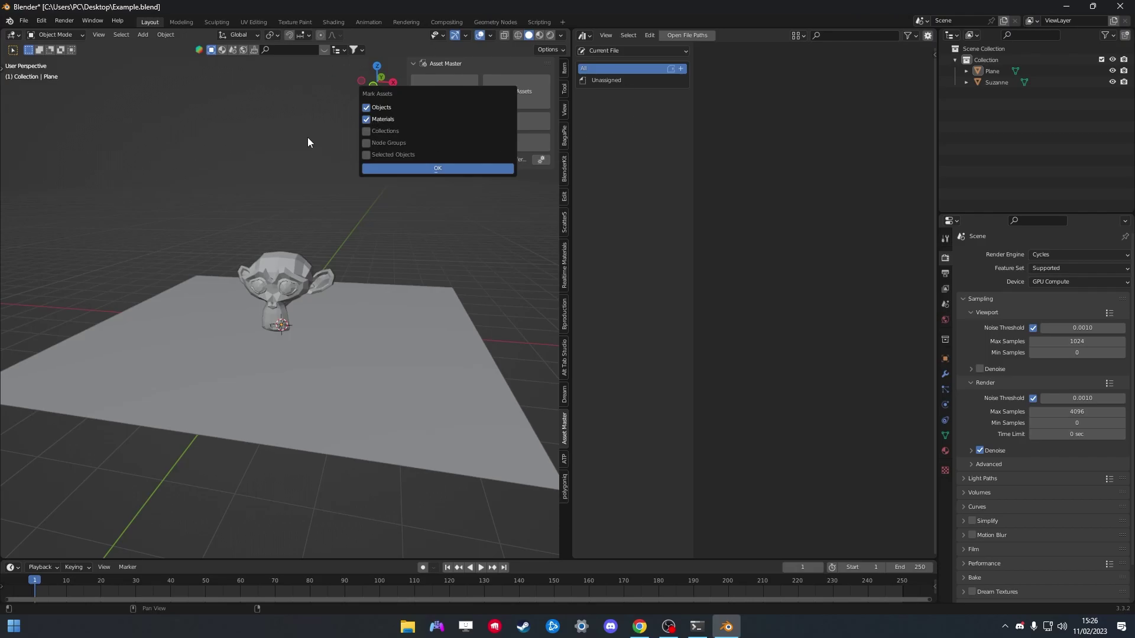
left_click(448, 168)
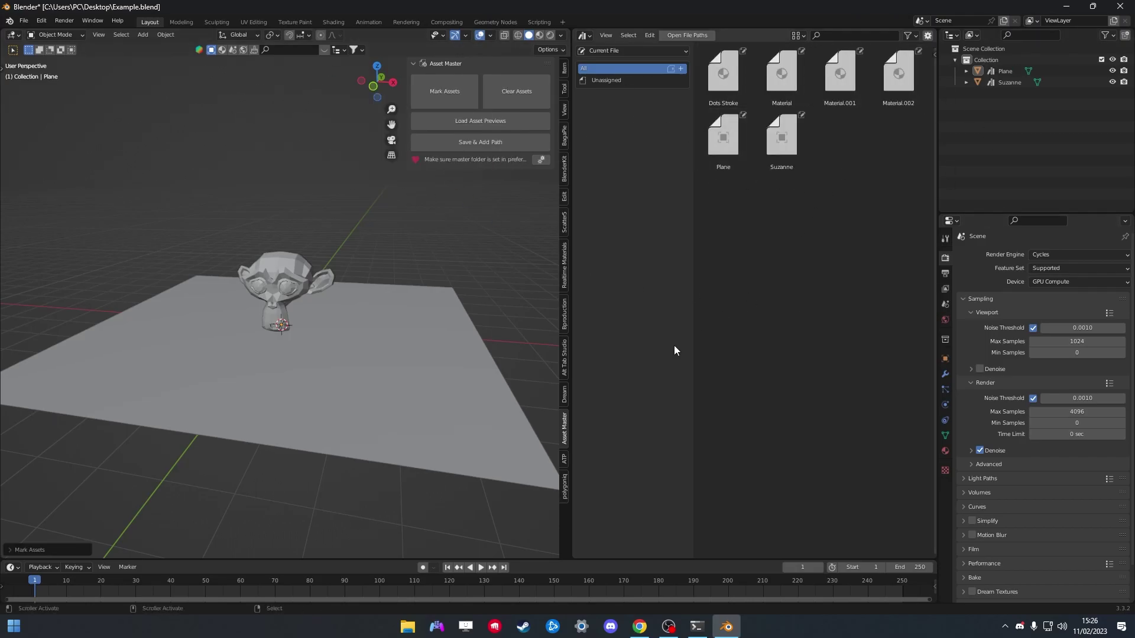
left_click(417, 116)
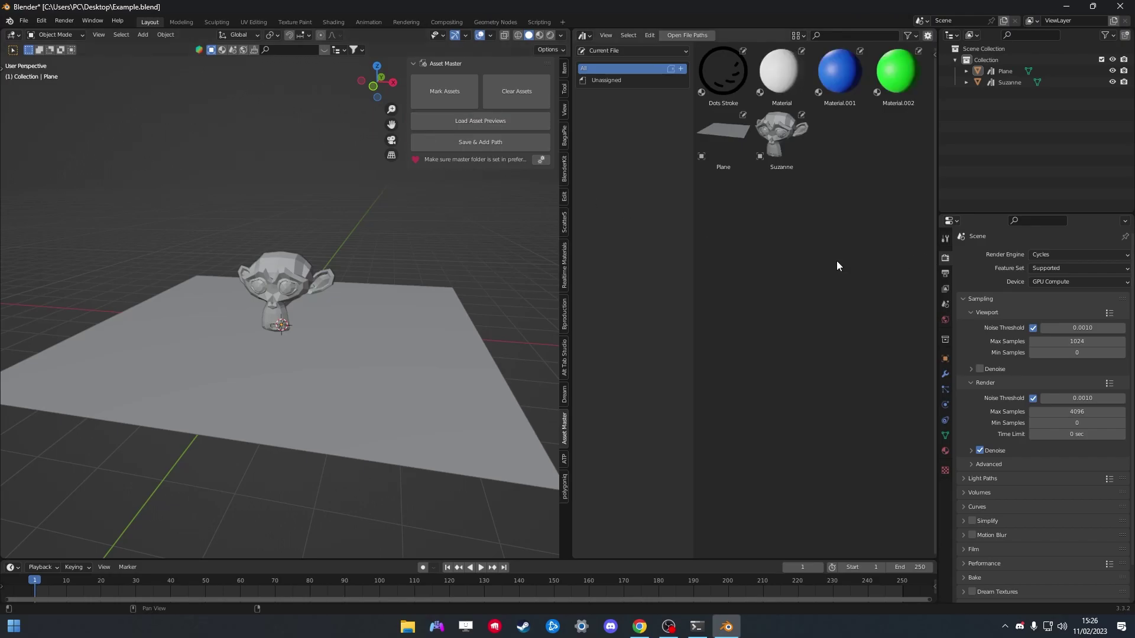
Clear the Dots Stroke asset from the Asset Browser
right_click(726, 73)
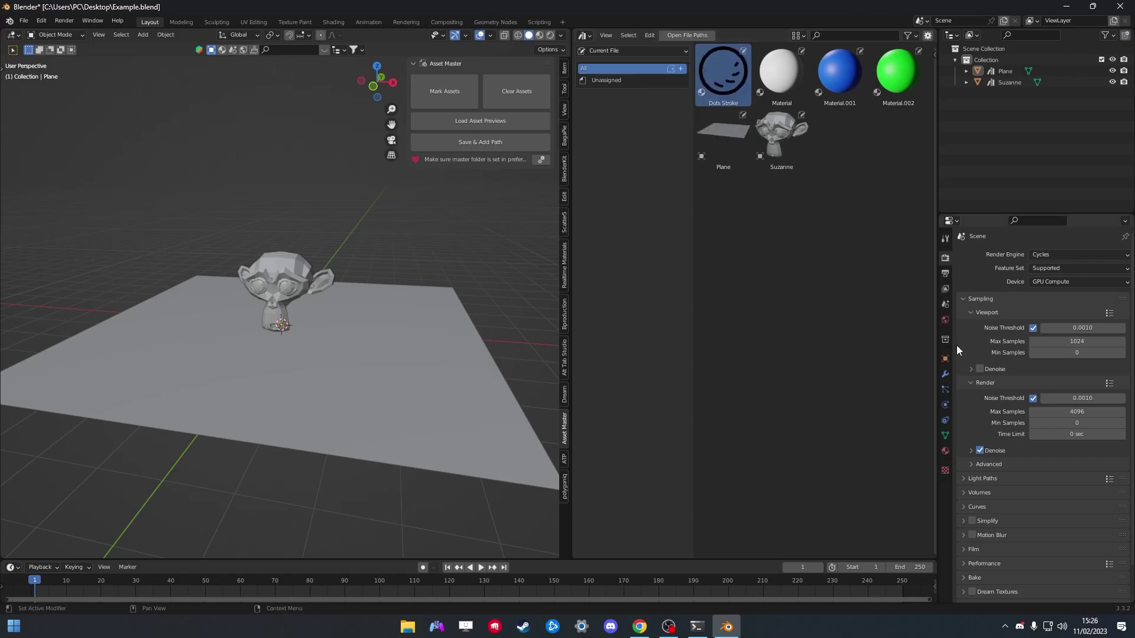
right_click(730, 65)
left_click(680, 79)
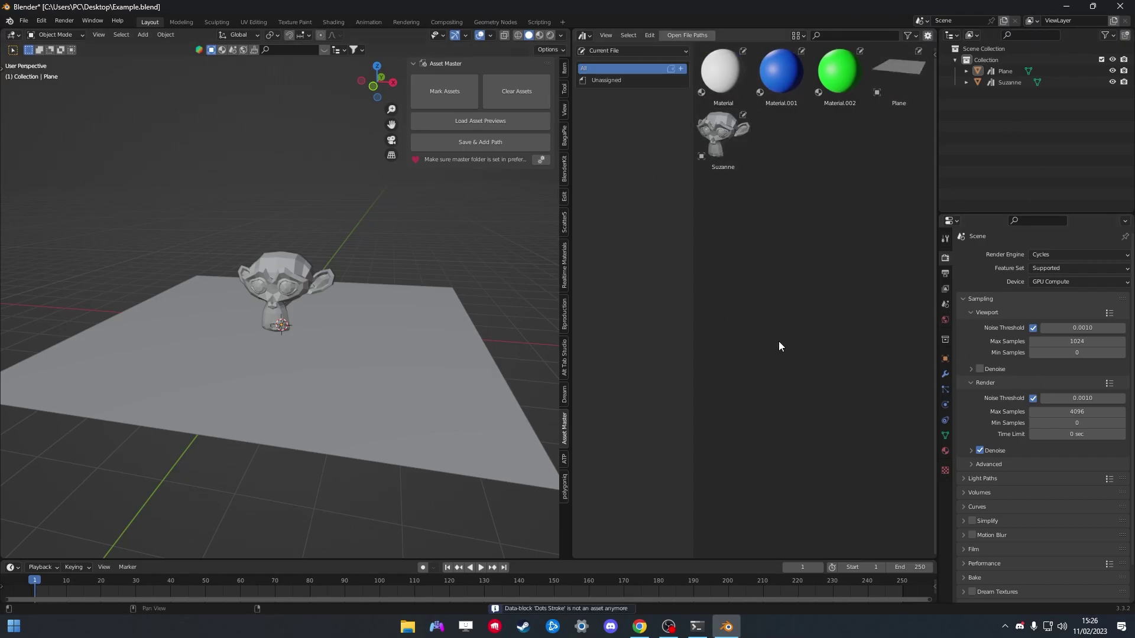
Save the project and add it as an asset library, then save the file
left_click(443, 146)
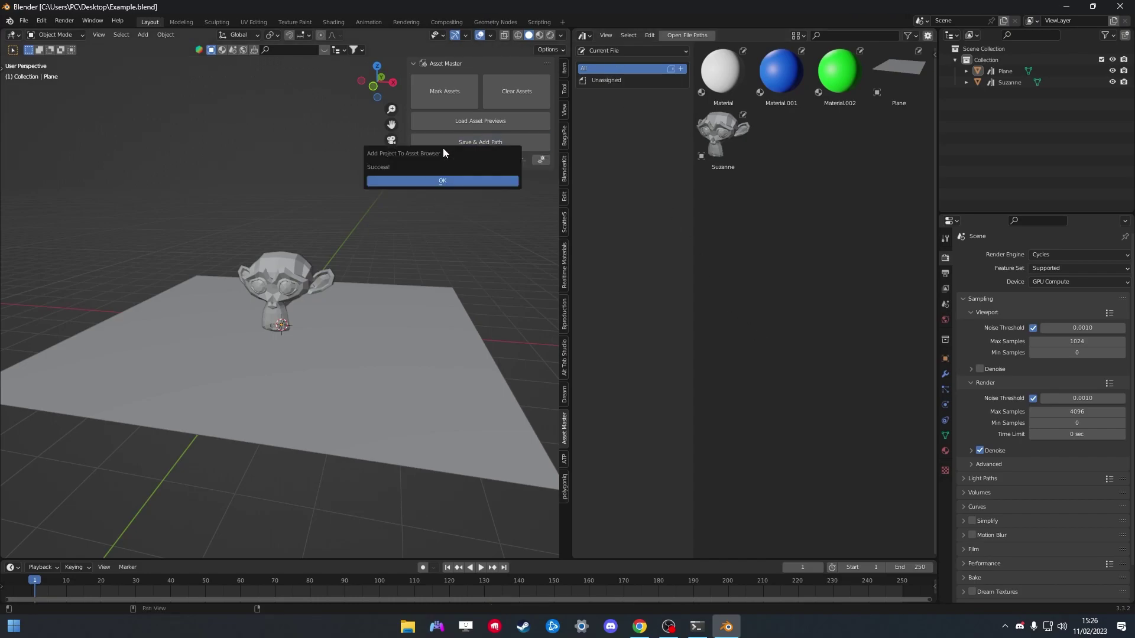
left_click(421, 182)
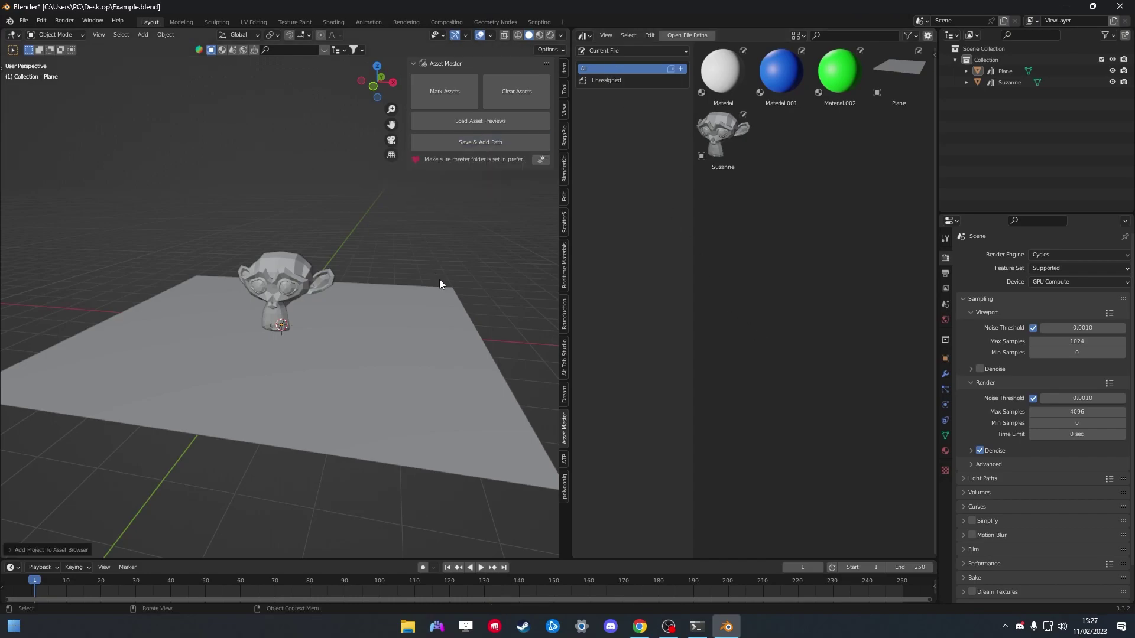
key("ctrl+s")
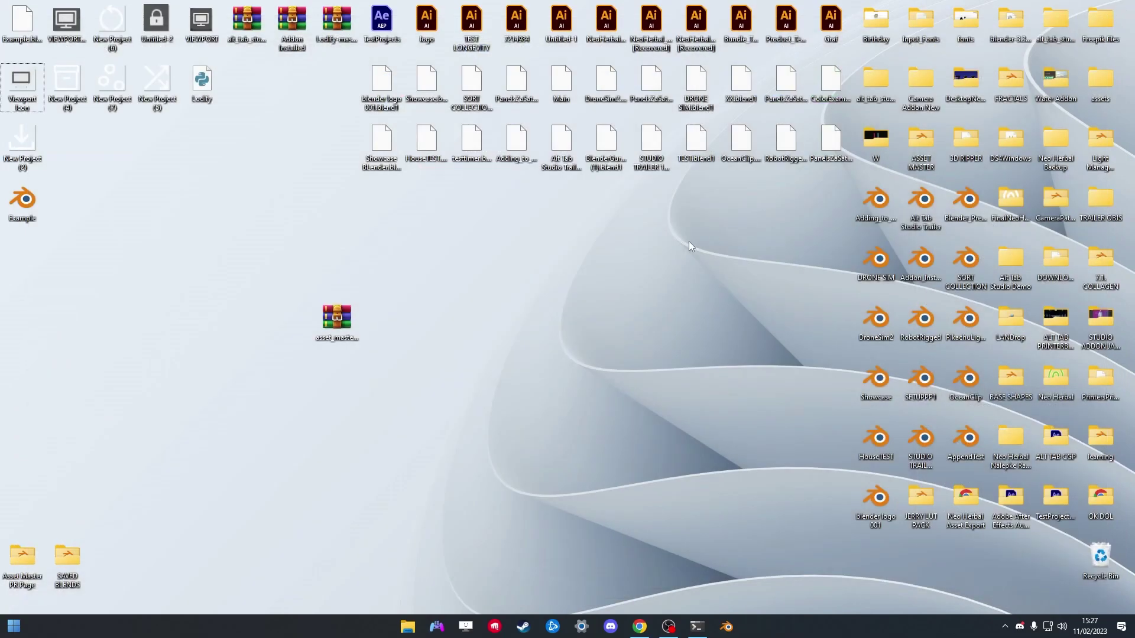
Start a fresh Blender session and switch the asset browser to the Example library
left_click(726, 626)
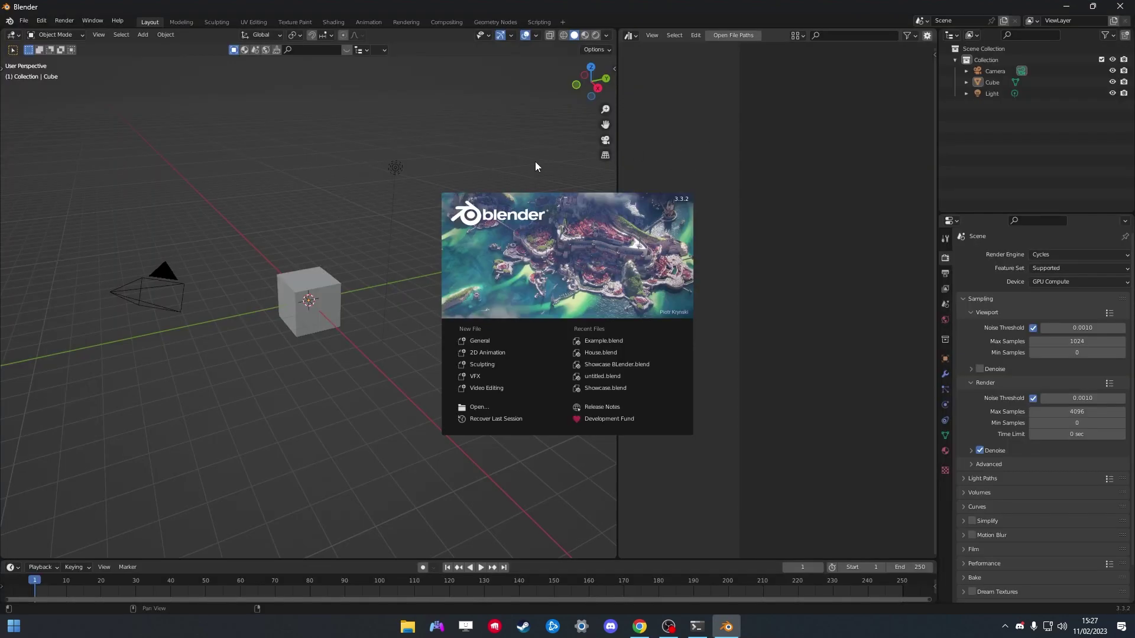
left_click(559, 495)
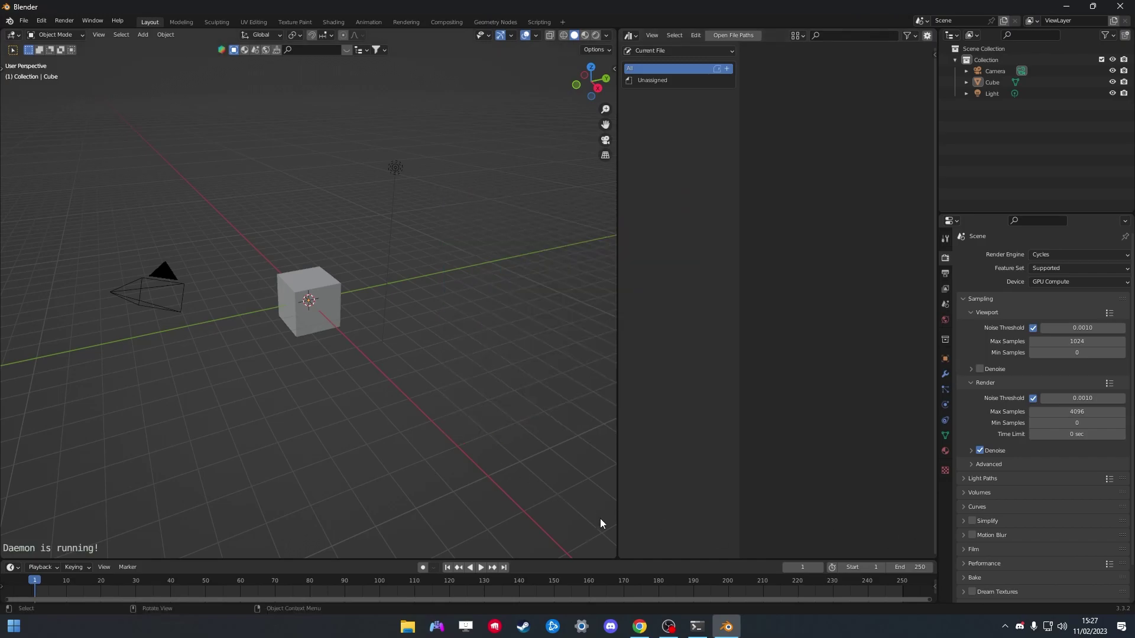
left_click(658, 49)
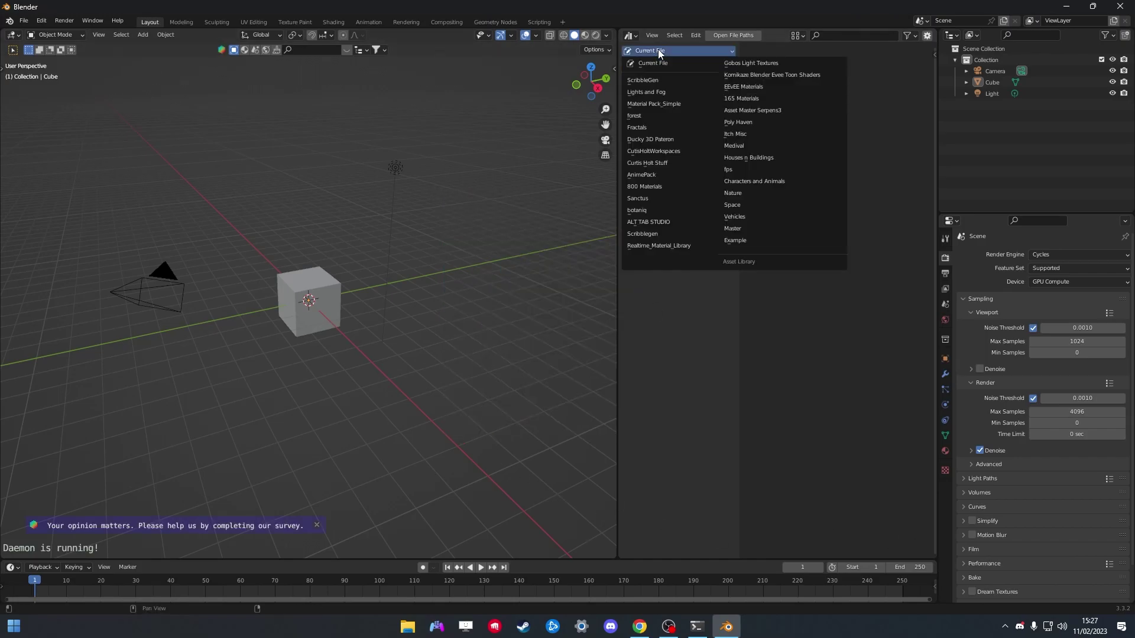
left_click(761, 240)
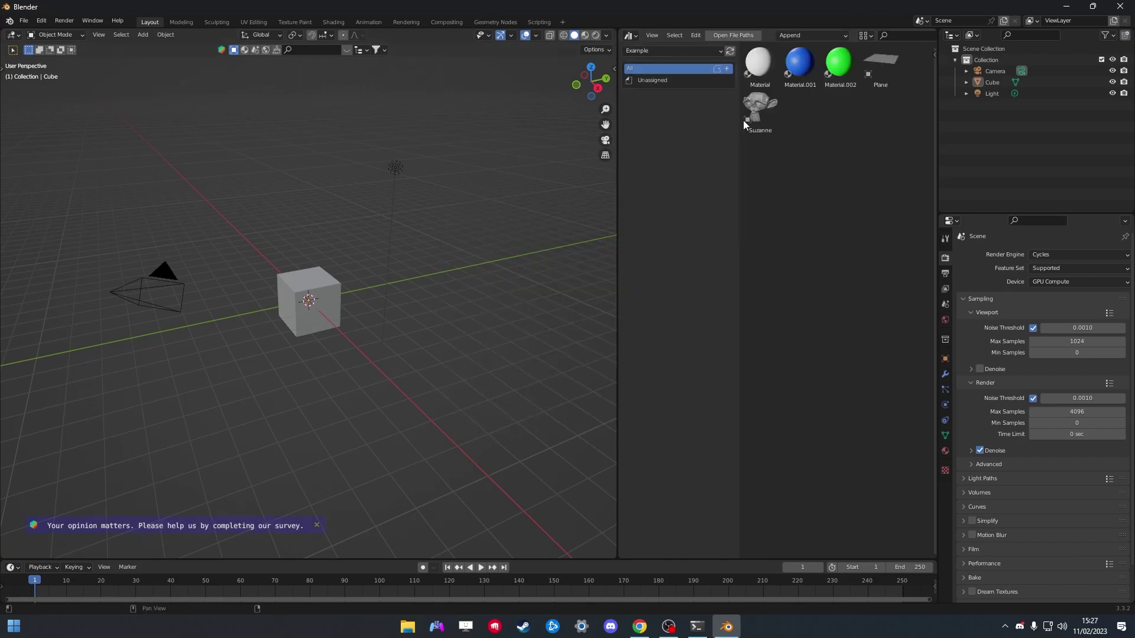
Put Suzanne on the cube, make the cube green with Material.002, and add the Plane in Rendered shading
mouse_move(746, 118)
left_mouse_down()
mouse_move(255, 309)
mouse_move(302, 289)
left_mouse_up()
key("z")
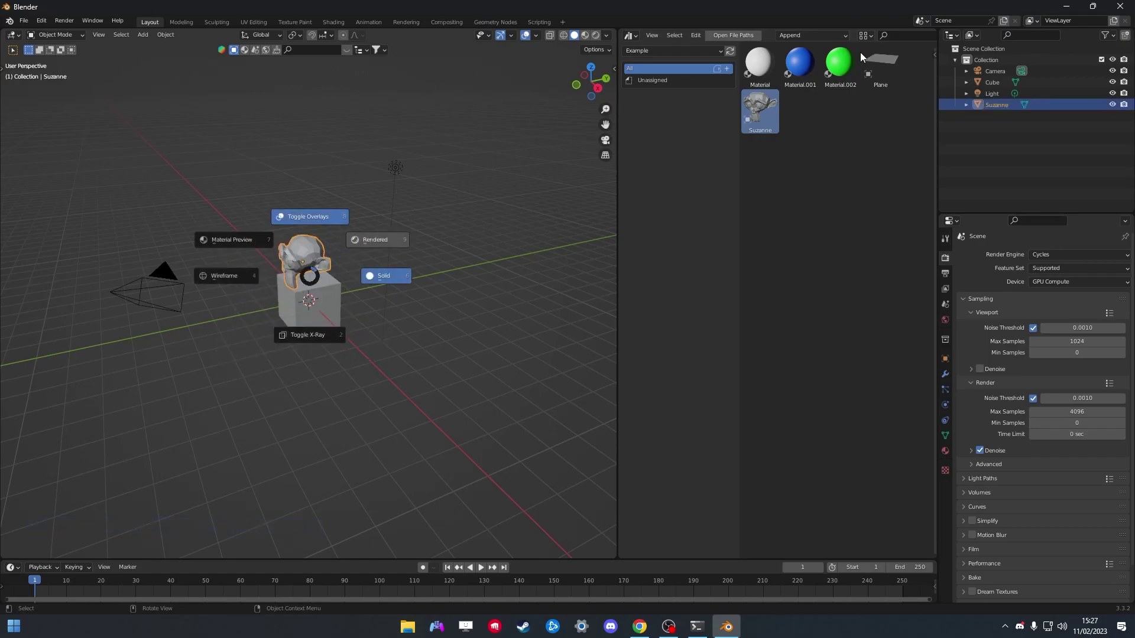
left_click(380, 274)
mouse_move(840, 62)
left_mouse_down()
mouse_move(388, 339)
mouse_move(314, 308)
left_mouse_up()
left_click(396, 290)
scroll(399, 248, "up", 5)
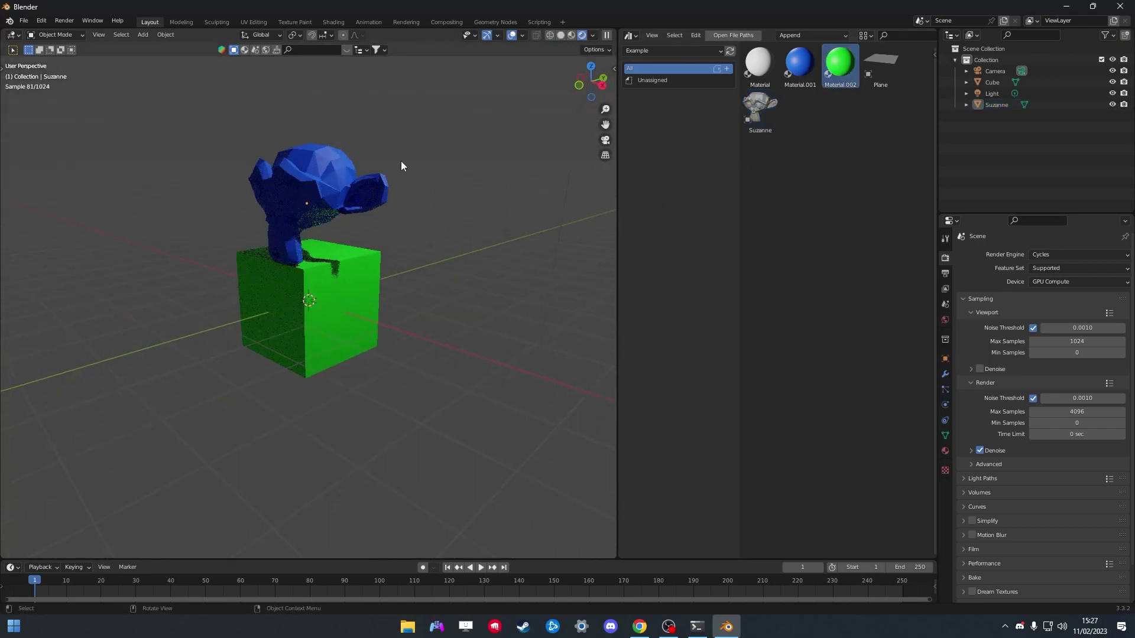
left_click_drag(891, 69, 446, 366)
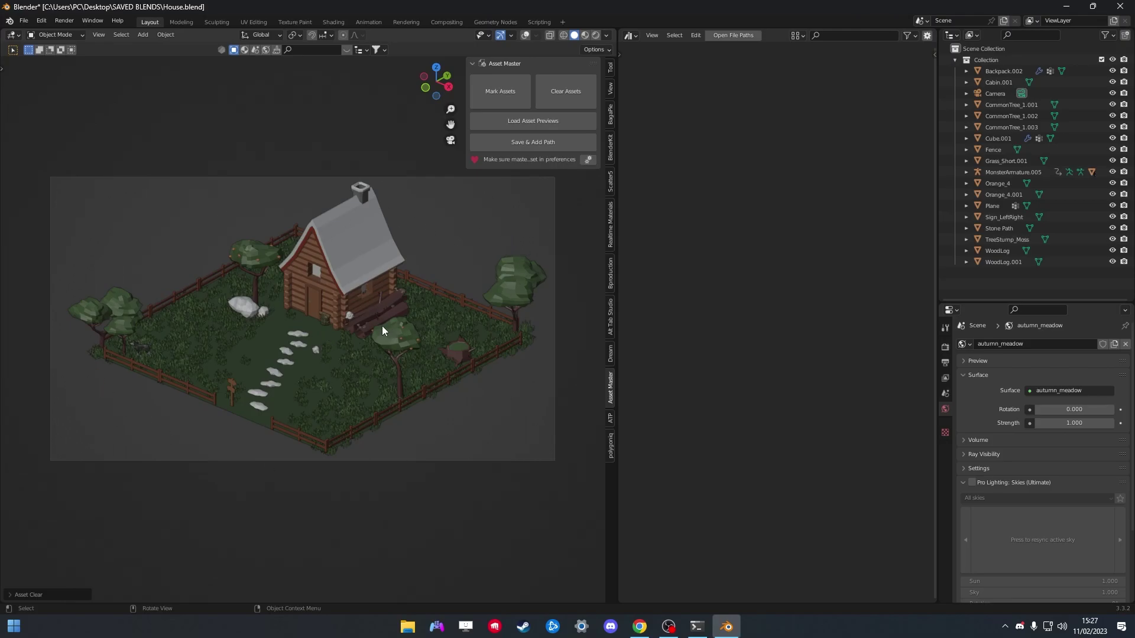
Mark all of House.blend's objects and materials as assets and generate their preview thumbnails
left_click(496, 95)
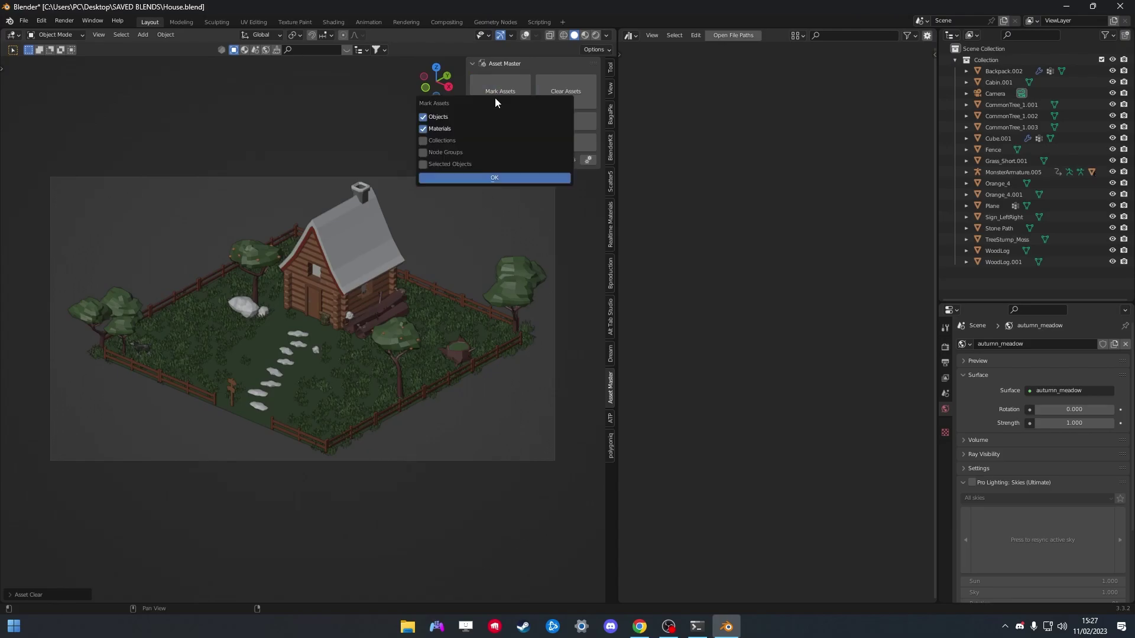
left_click(452, 179)
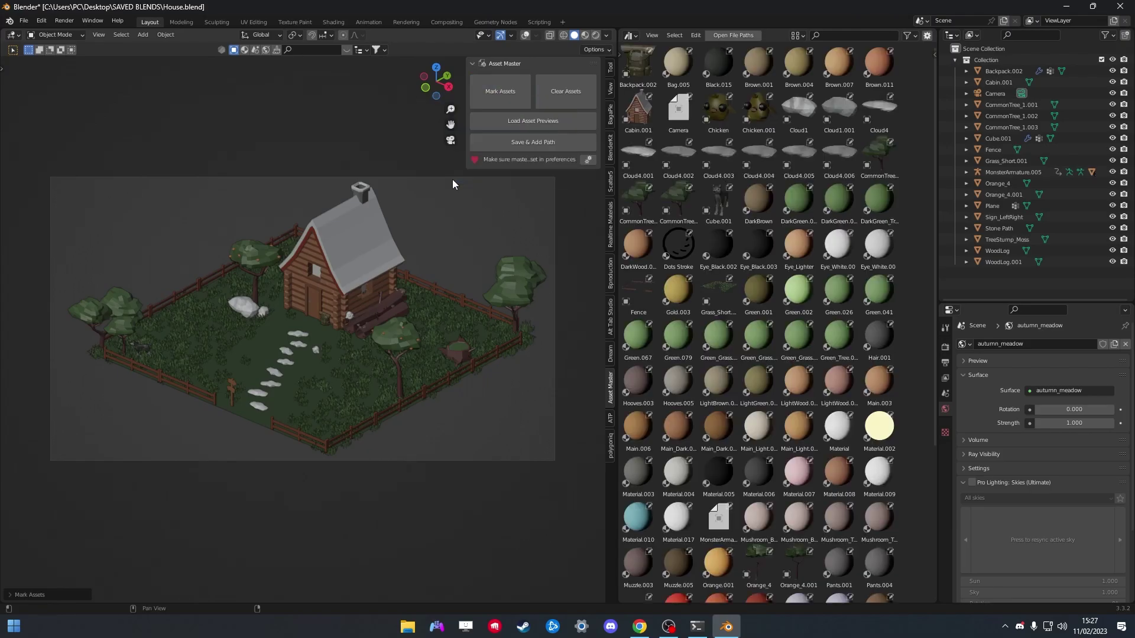
scroll(851, 208, "down", 8)
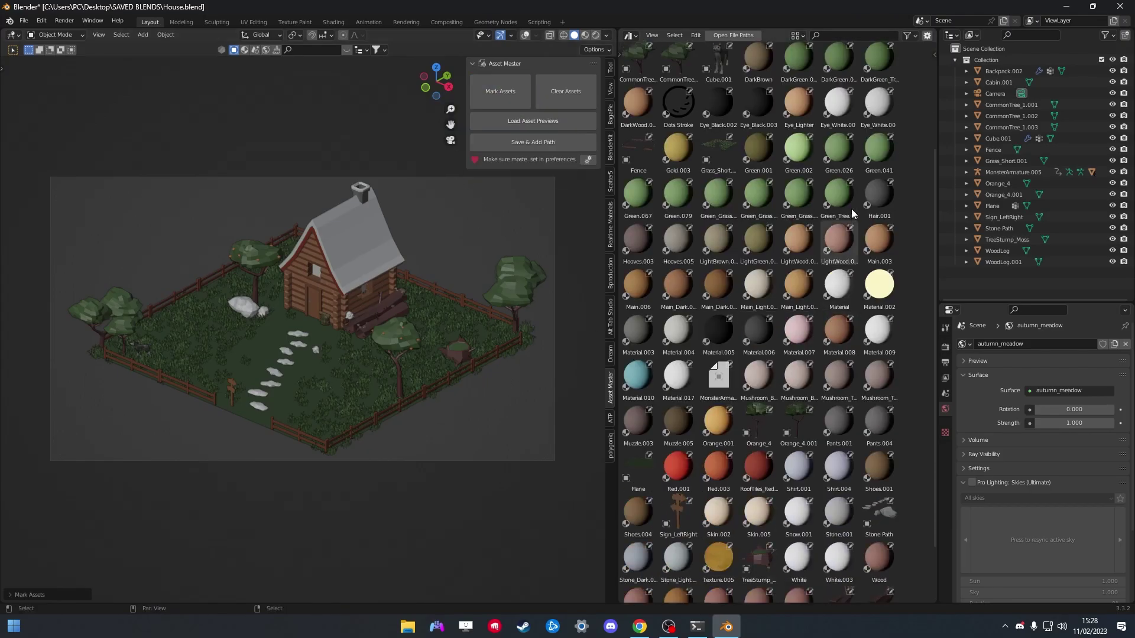
scroll(816, 414, "up", 6)
scroll(811, 388, "up", 2)
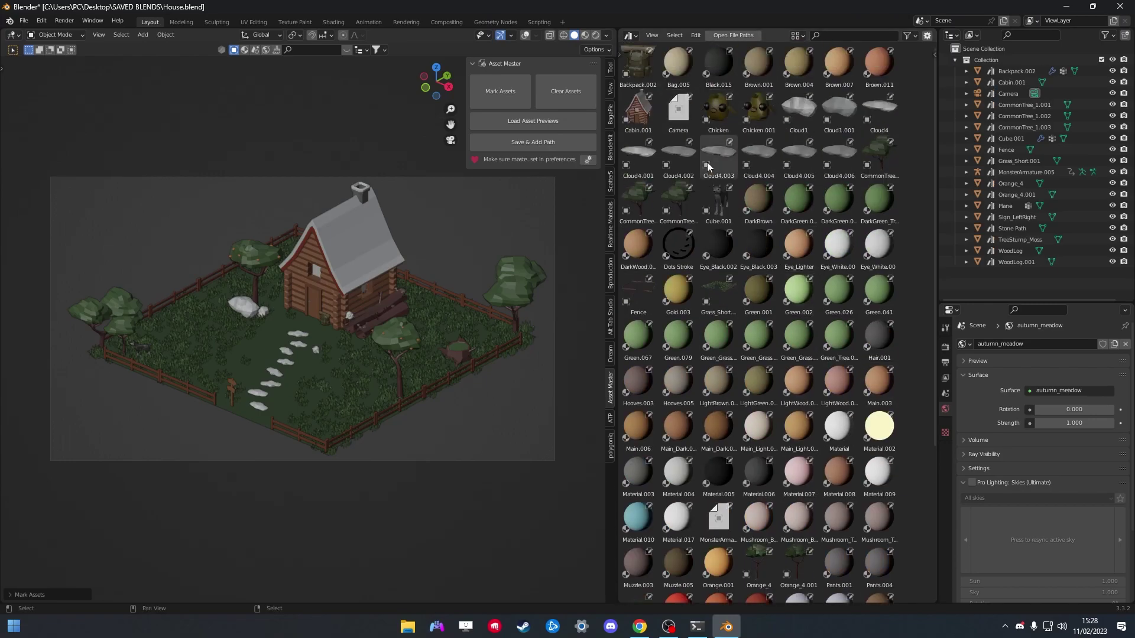
left_click(542, 123)
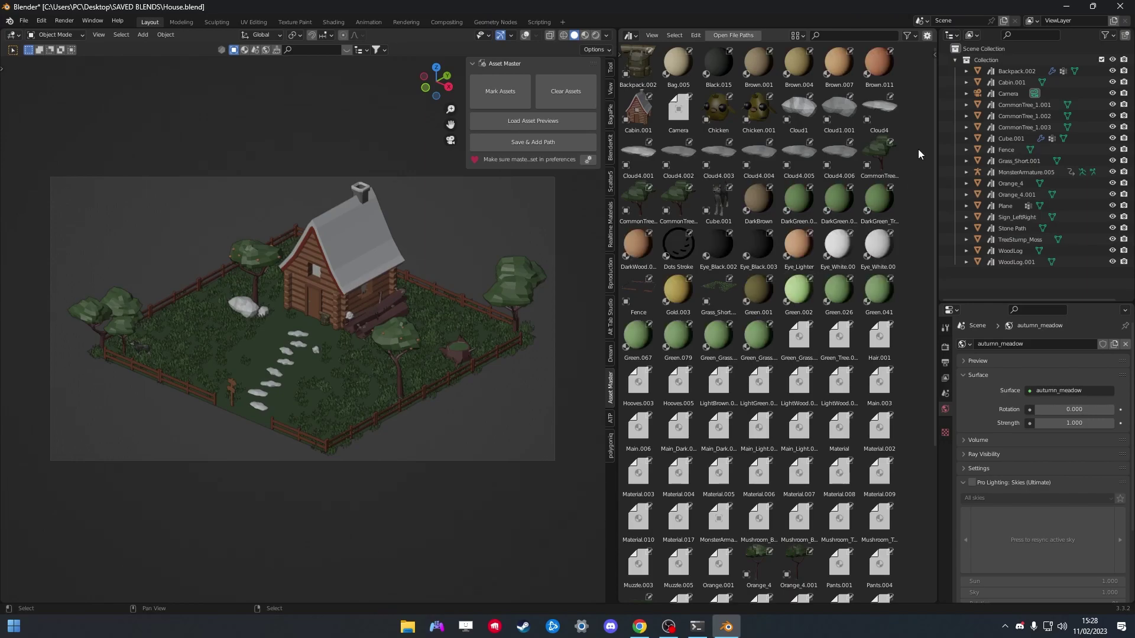
scroll(916, 150, "down", 2)
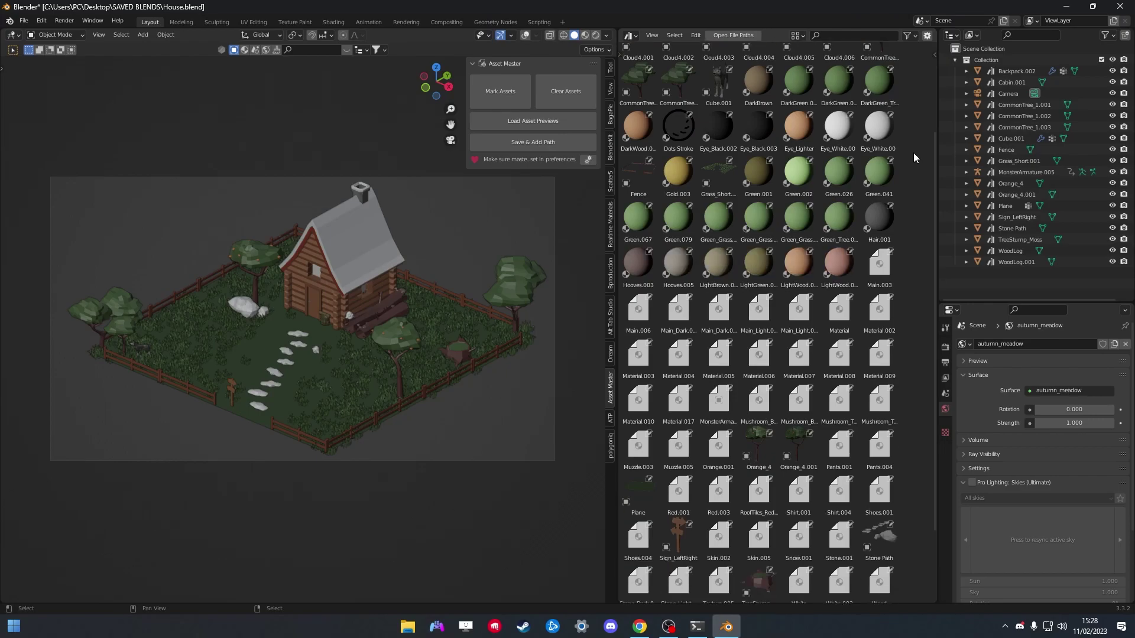
scroll(922, 195, "down", 3)
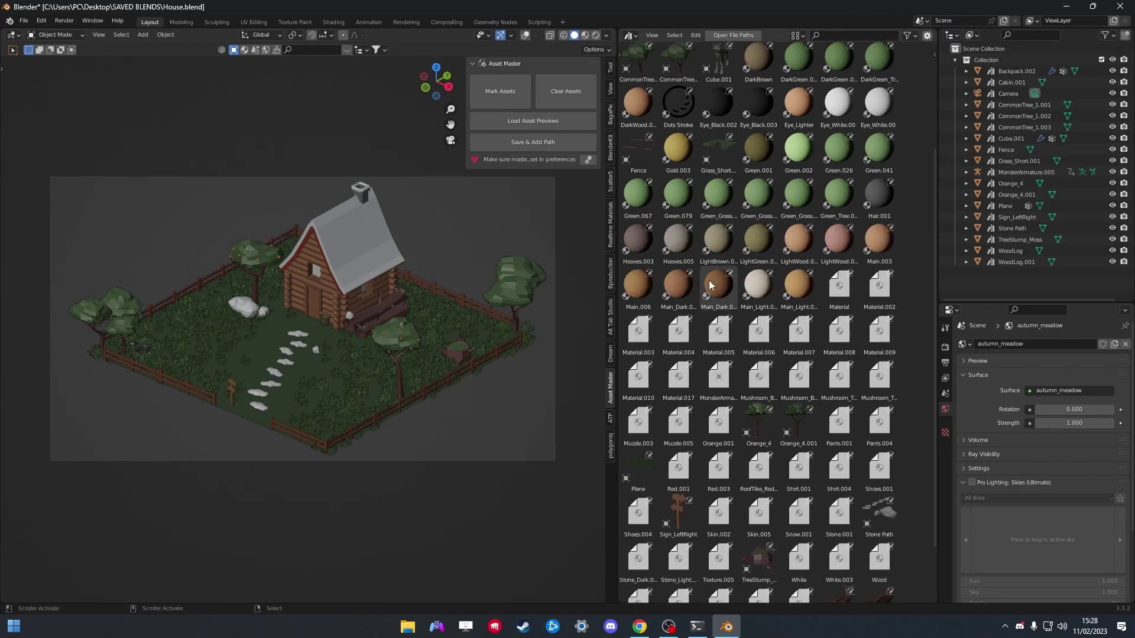
scroll(917, 263, "down", 3)
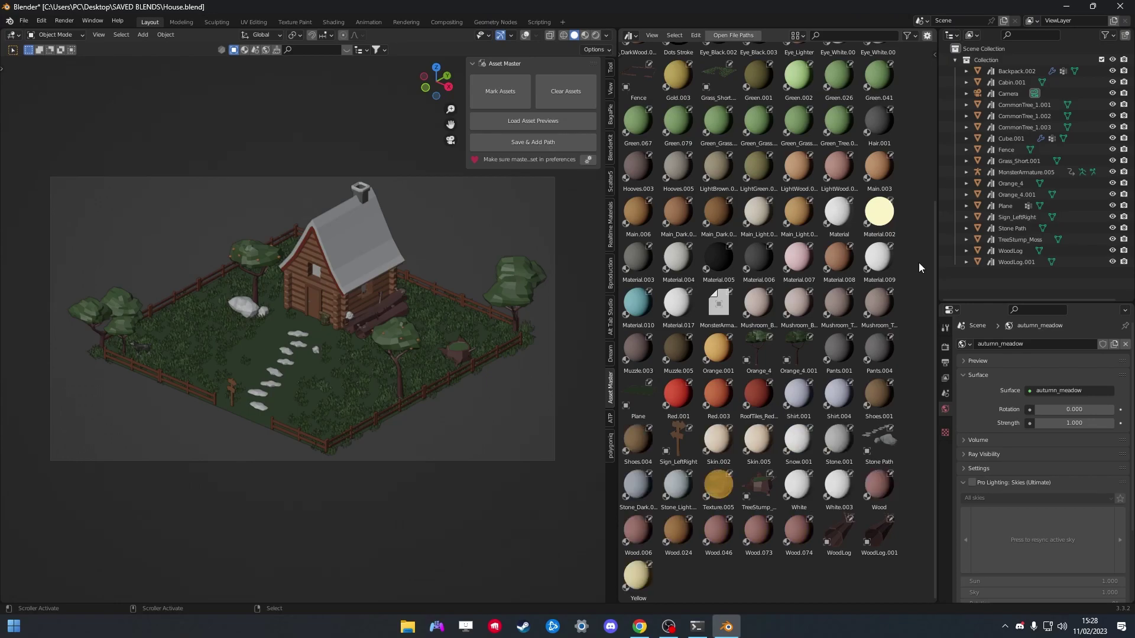
scroll(919, 262, "up", 5)
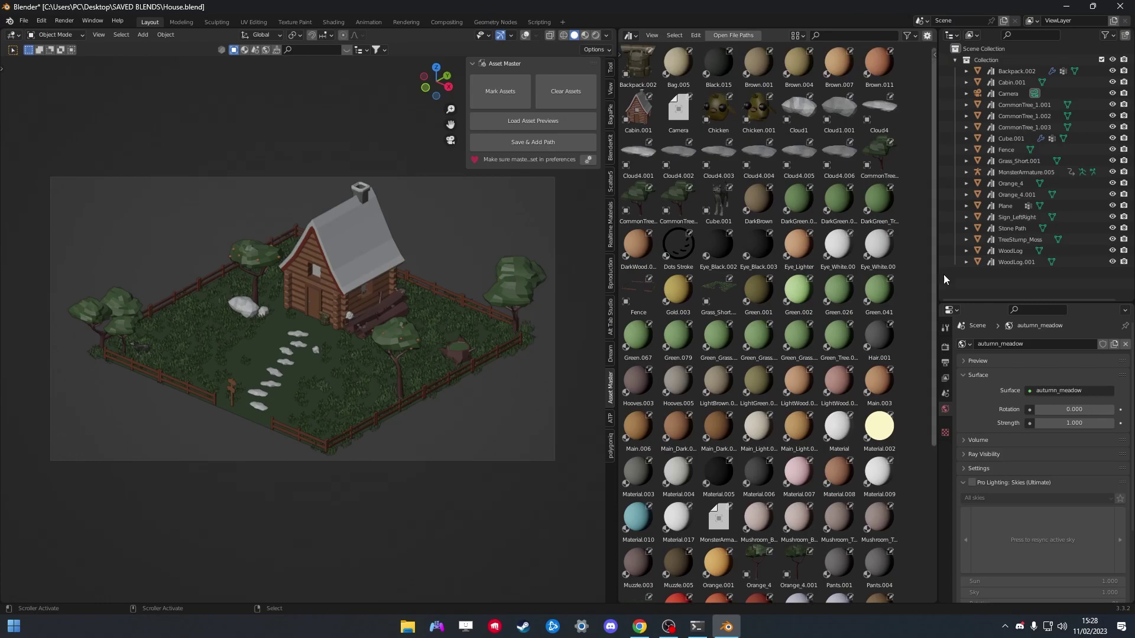
Clear the asset status from Camera and MonsterArmature.005
right_click(692, 110)
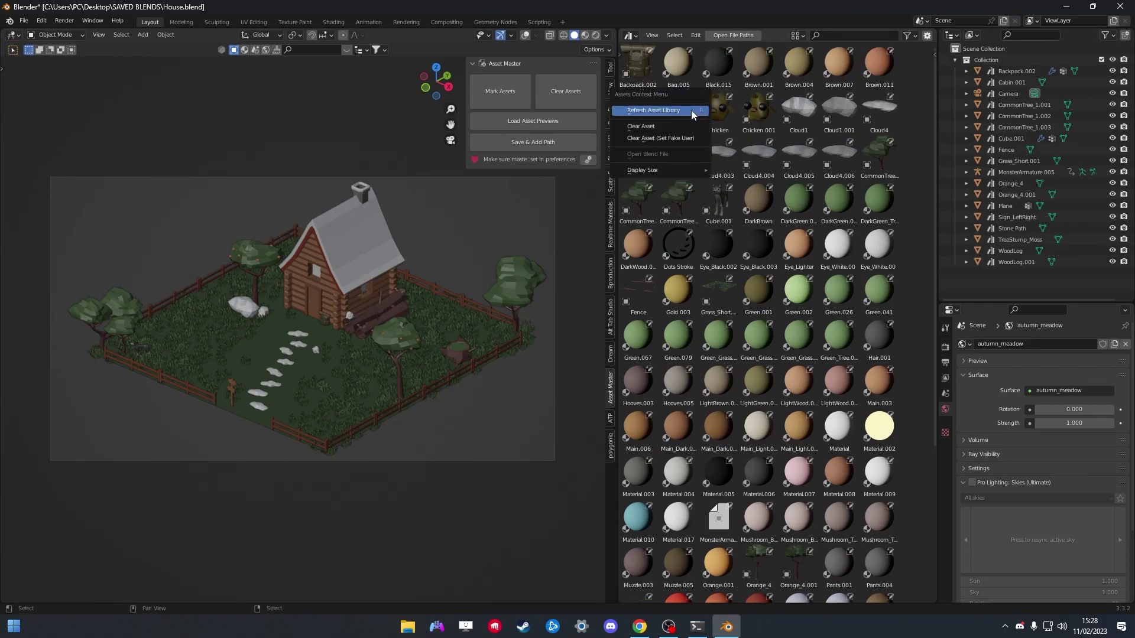
left_click(676, 126)
scroll(740, 410, "down", 4)
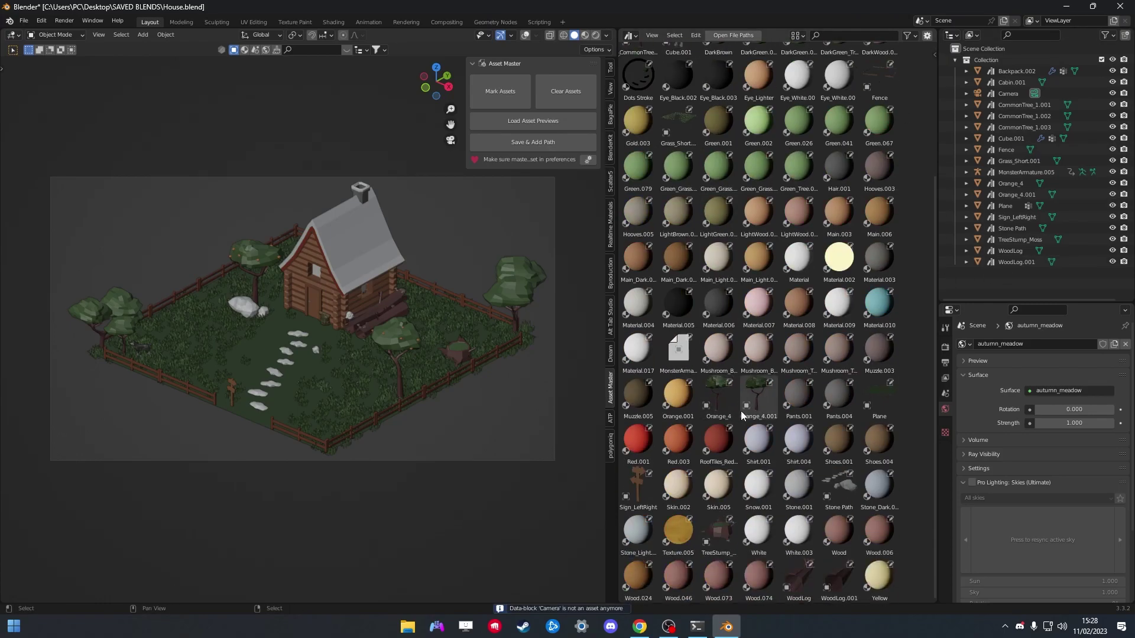
left_click(678, 348)
right_click(681, 350)
left_click(680, 347)
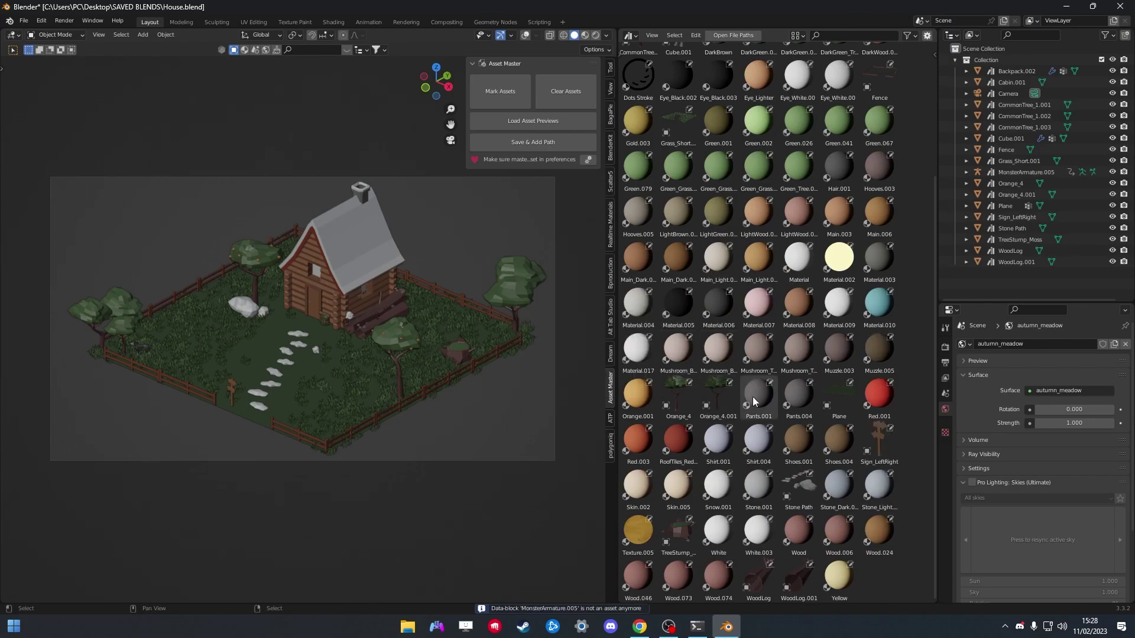
scroll(917, 523, "up", 4)
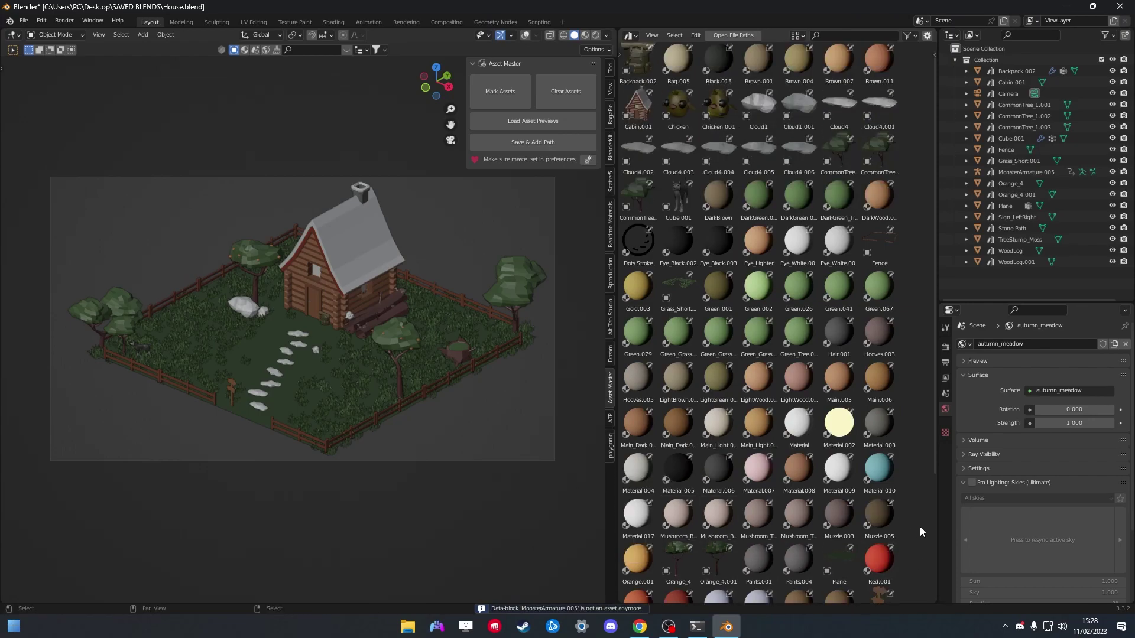
scroll(752, 377, "down", 4)
scroll(770, 218, "up", 4)
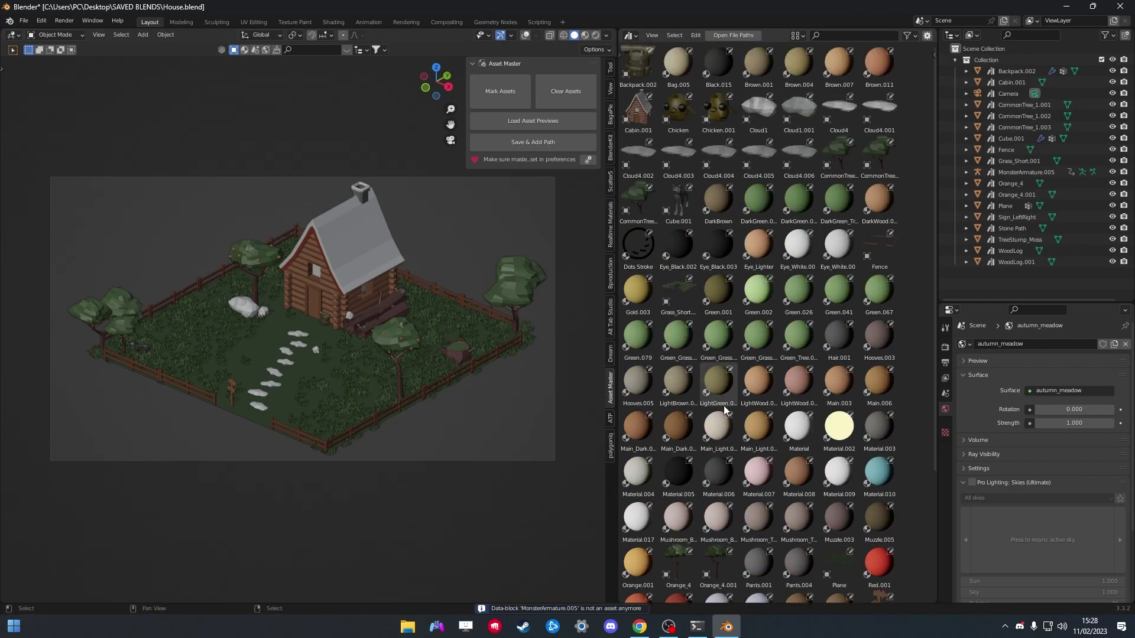
Save House.blend and add it as an asset library path
key("t")
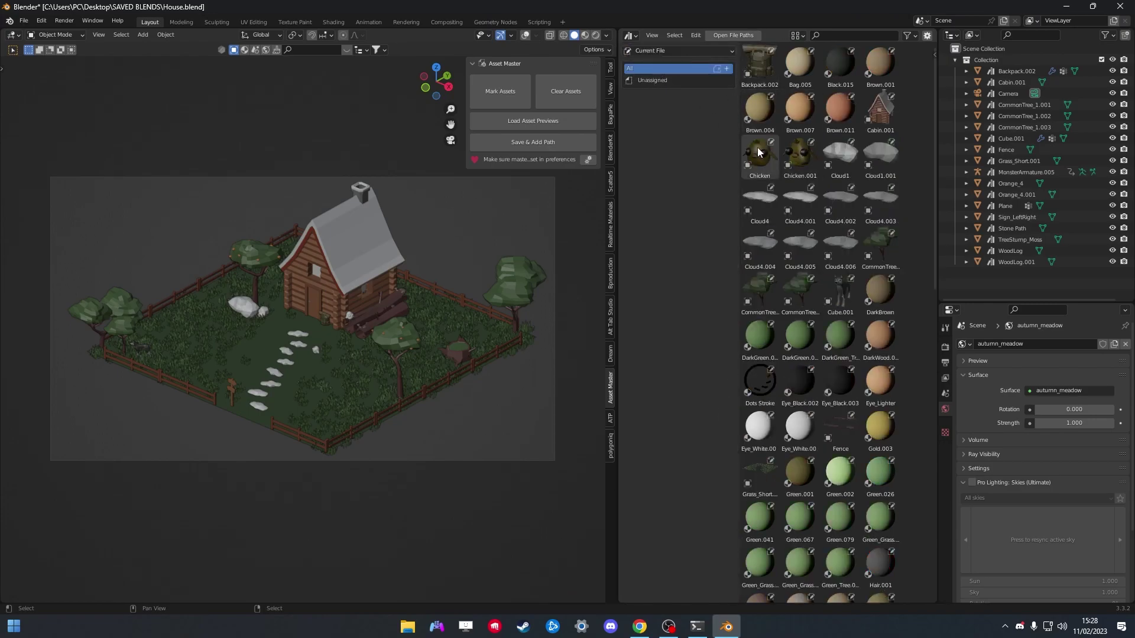
key("t")
scroll(815, 298, "down", 1)
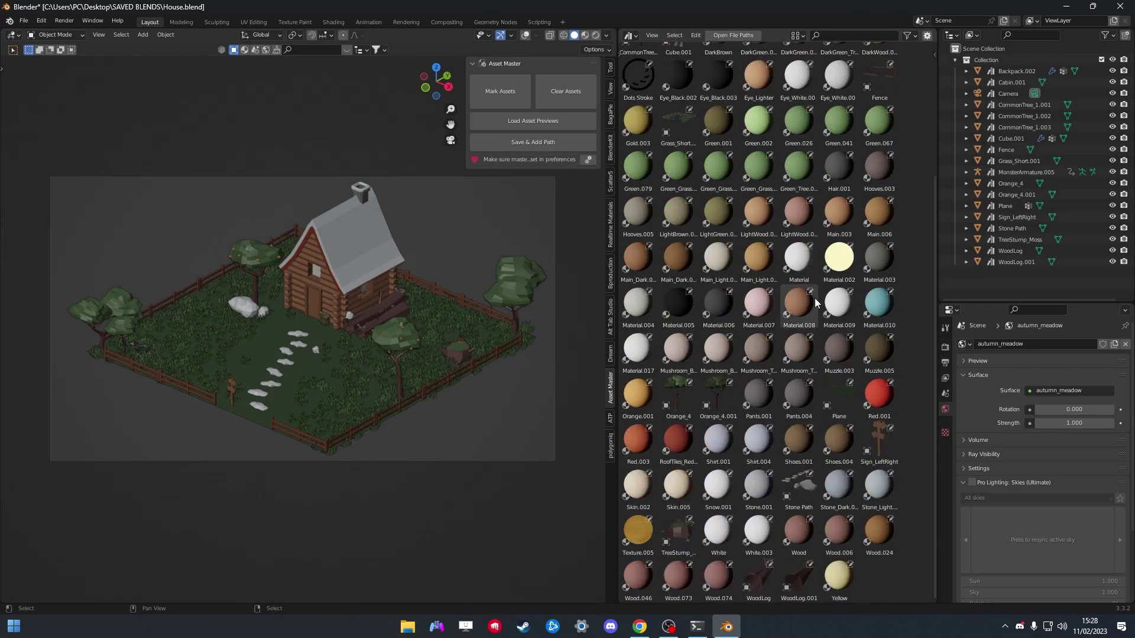
scroll(863, 438, "up", 1)
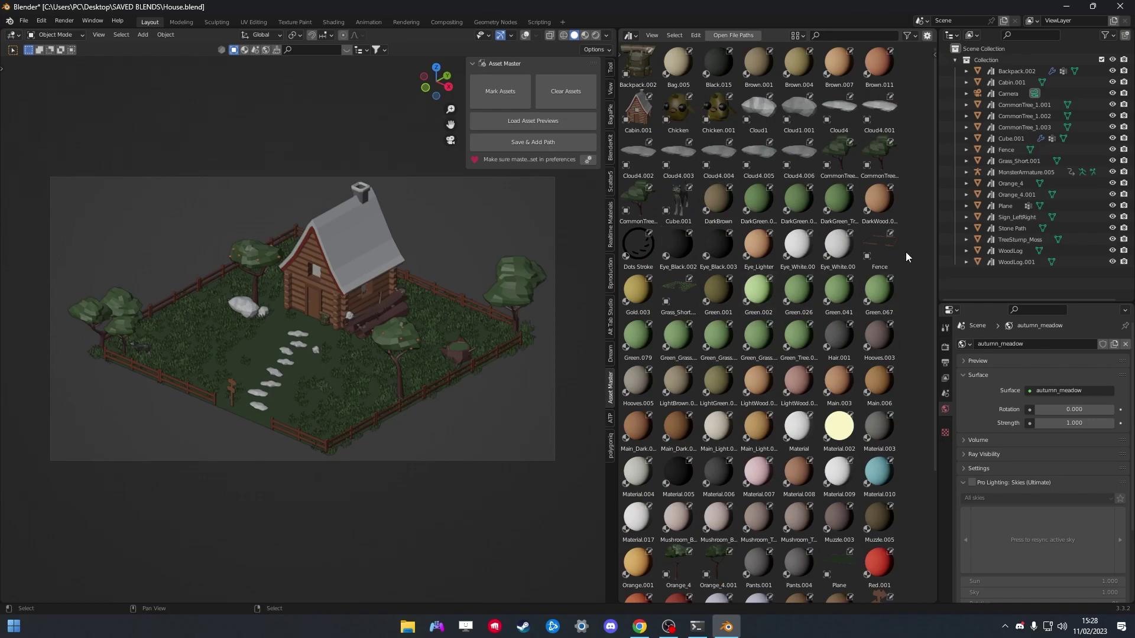
key("t")
key("t")
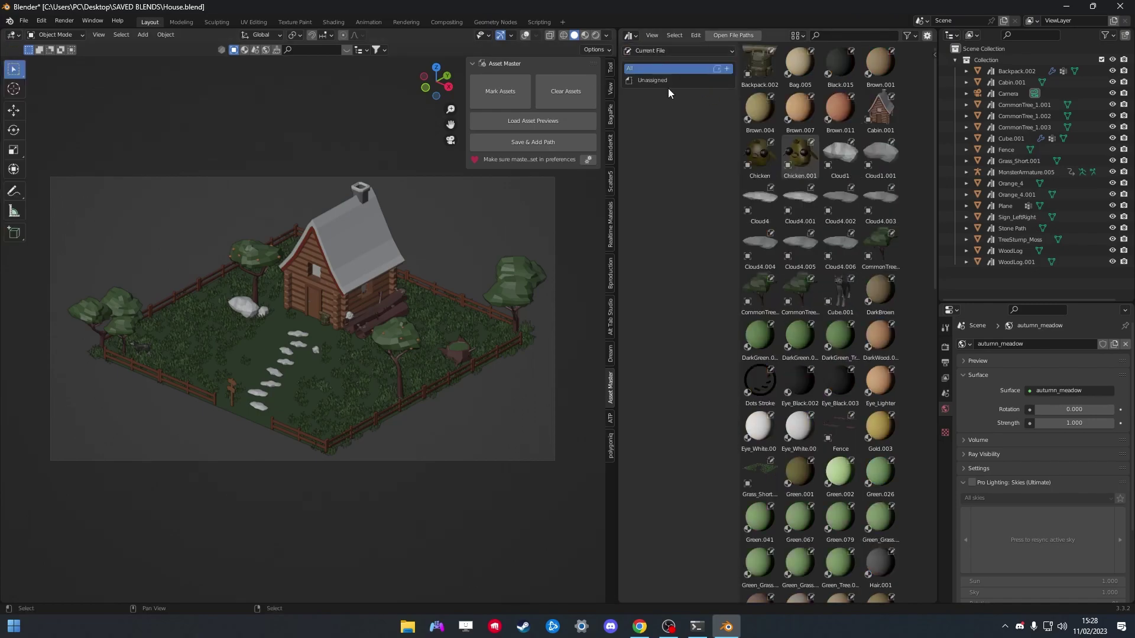
key("t")
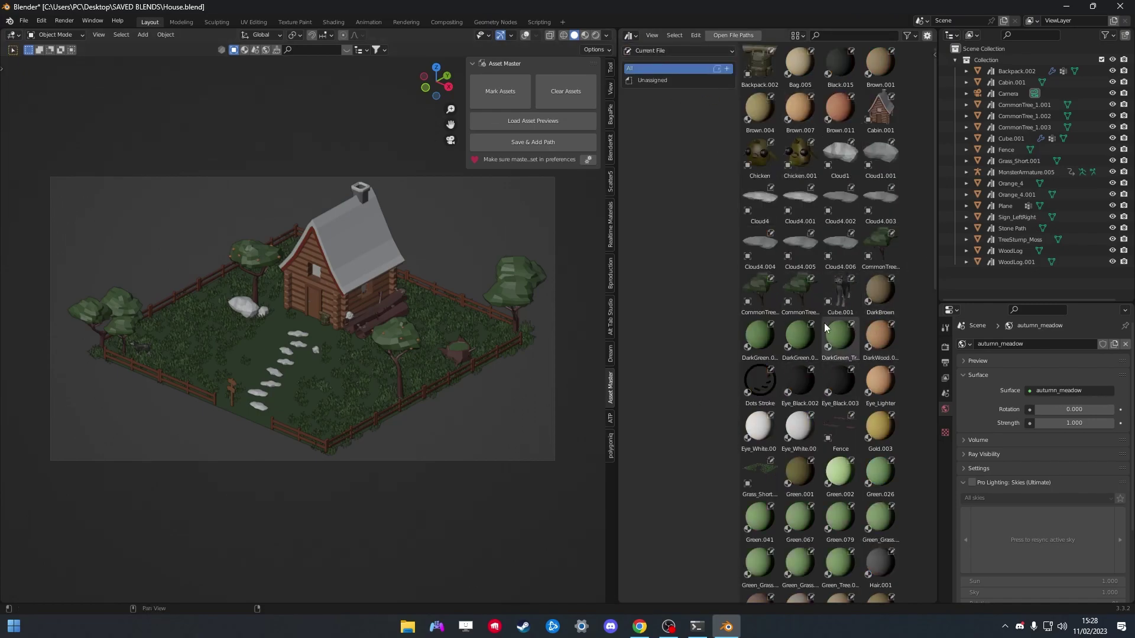
left_click(520, 142)
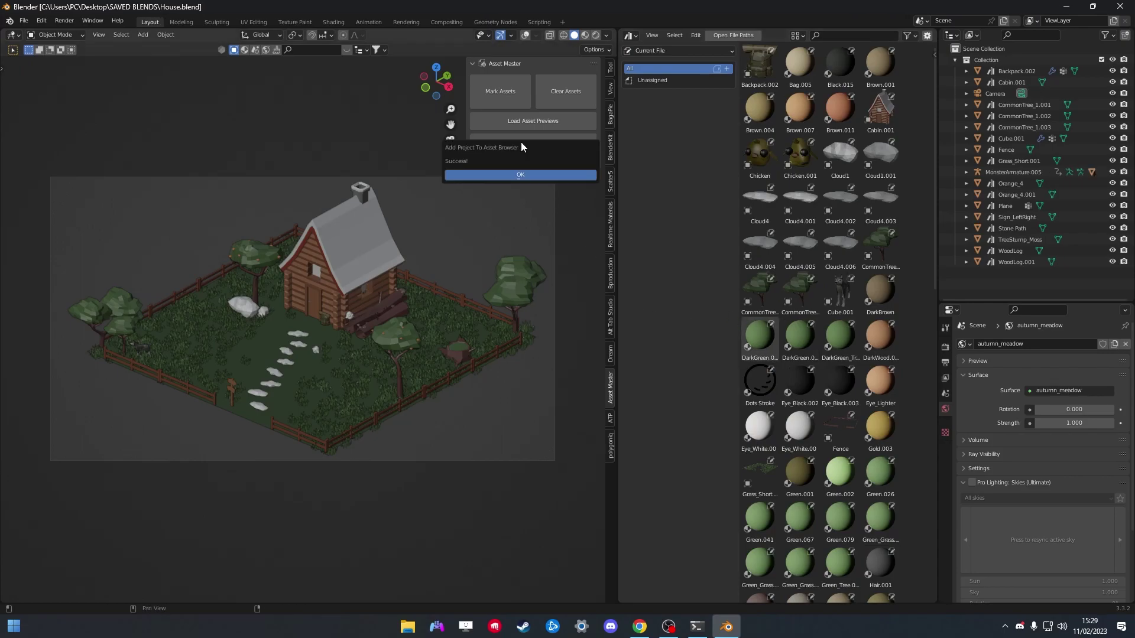
Confirm House was added as a library, then start a new General file showing the House library
left_click(506, 172)
left_click(767, 204)
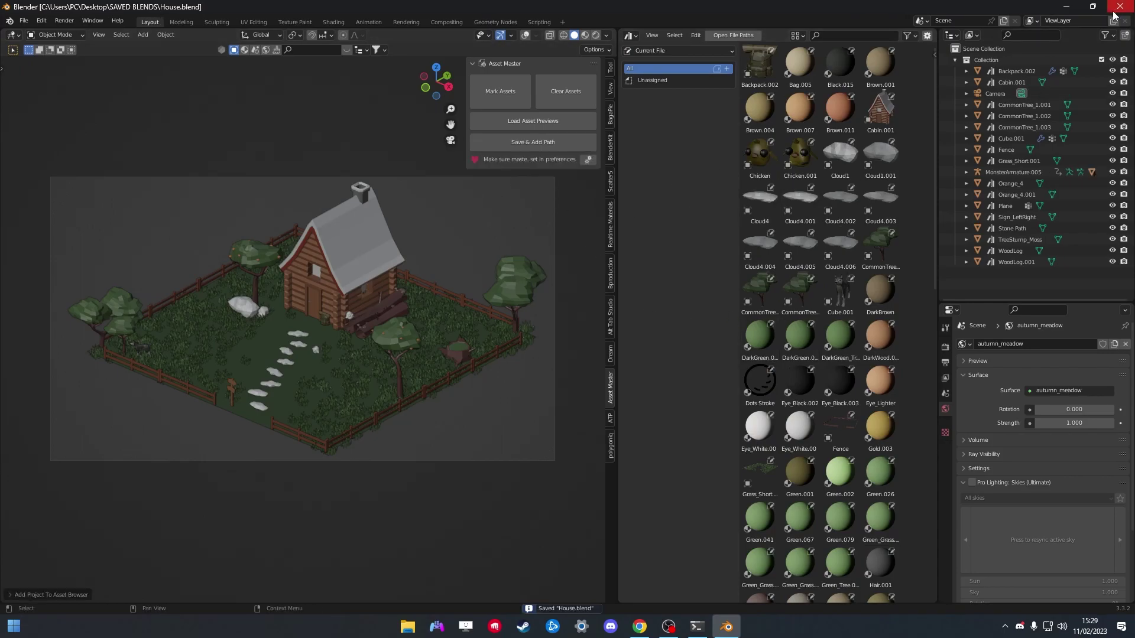
key("ctrl+n")
left_click(579, 203)
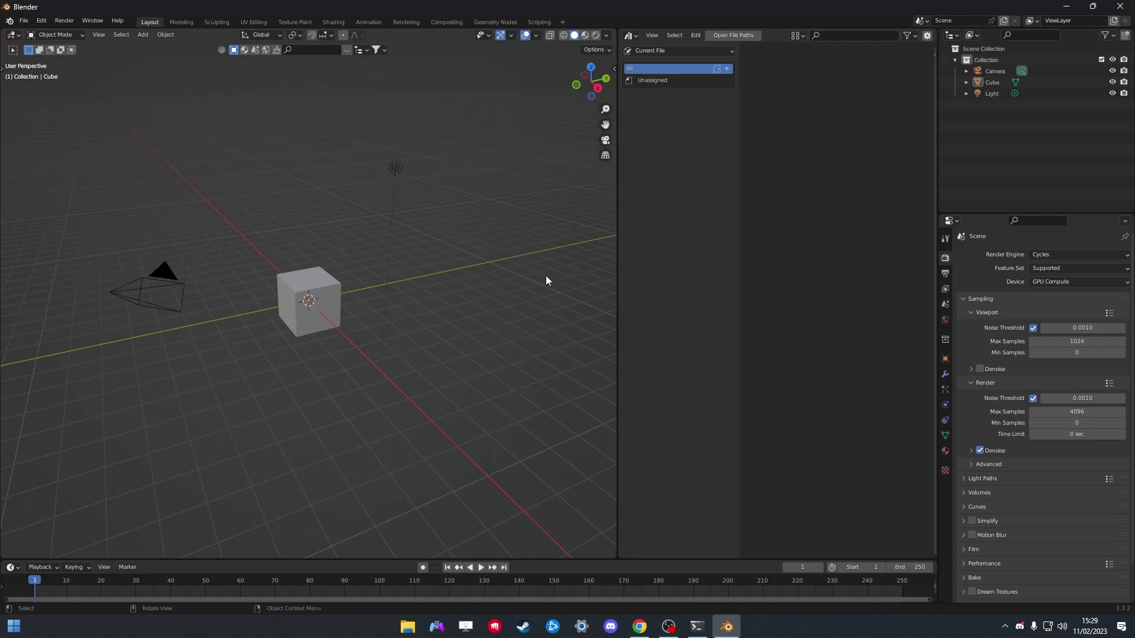
left_click(687, 52)
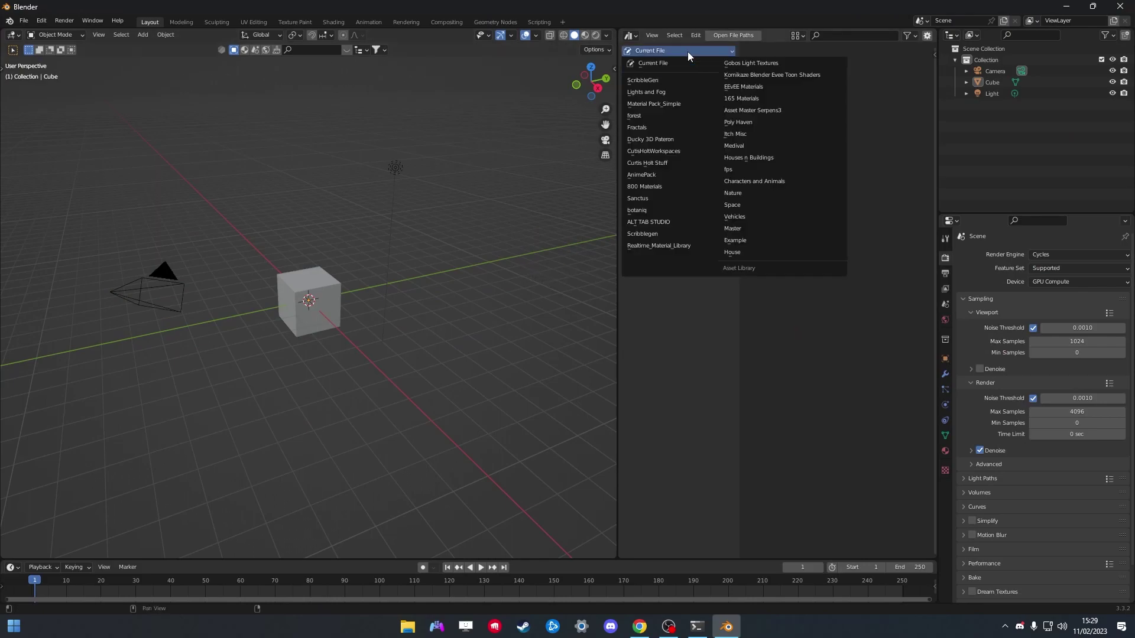
left_click(763, 253)
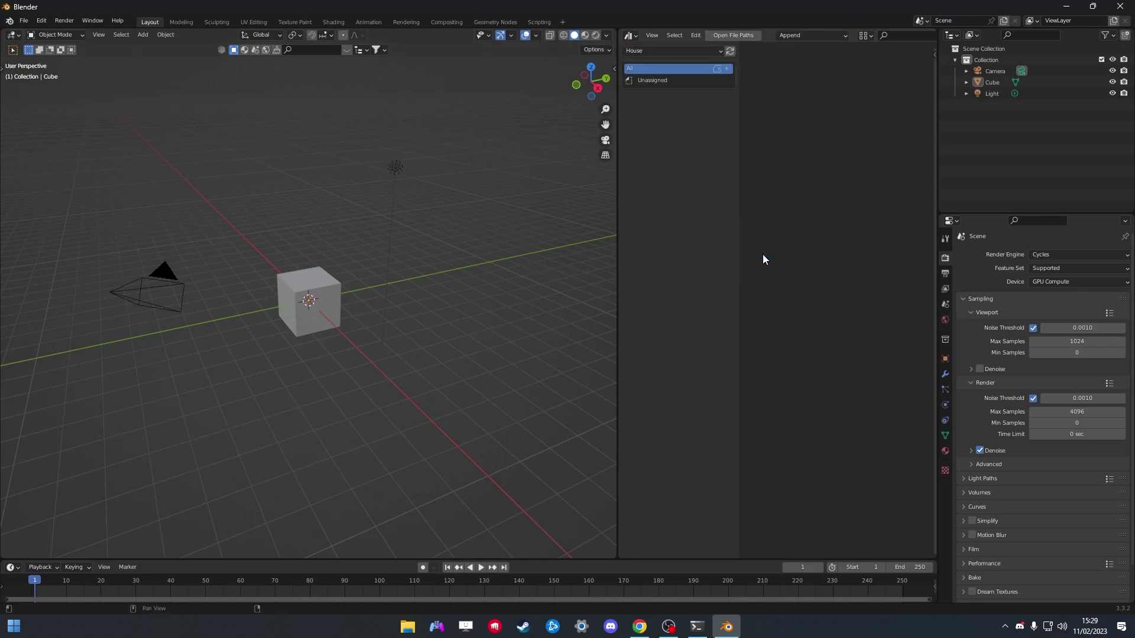
left_click(668, 49)
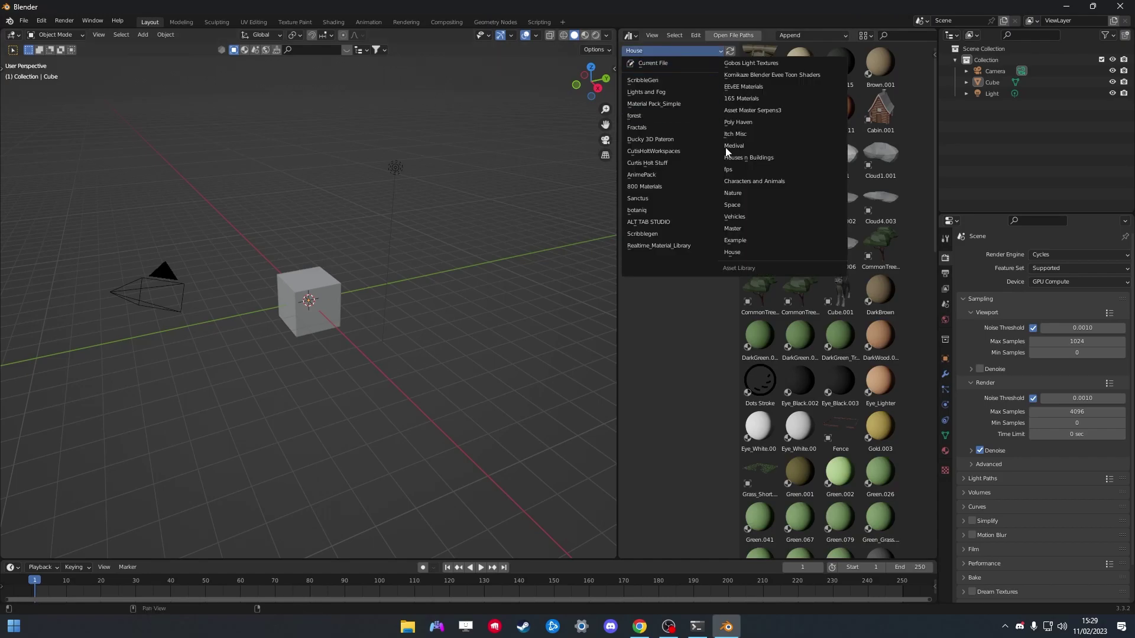
left_click(757, 251)
Place the Orange_4 tree from House on the cube and scale it up
left_click_drag(734, 382, 692, 315)
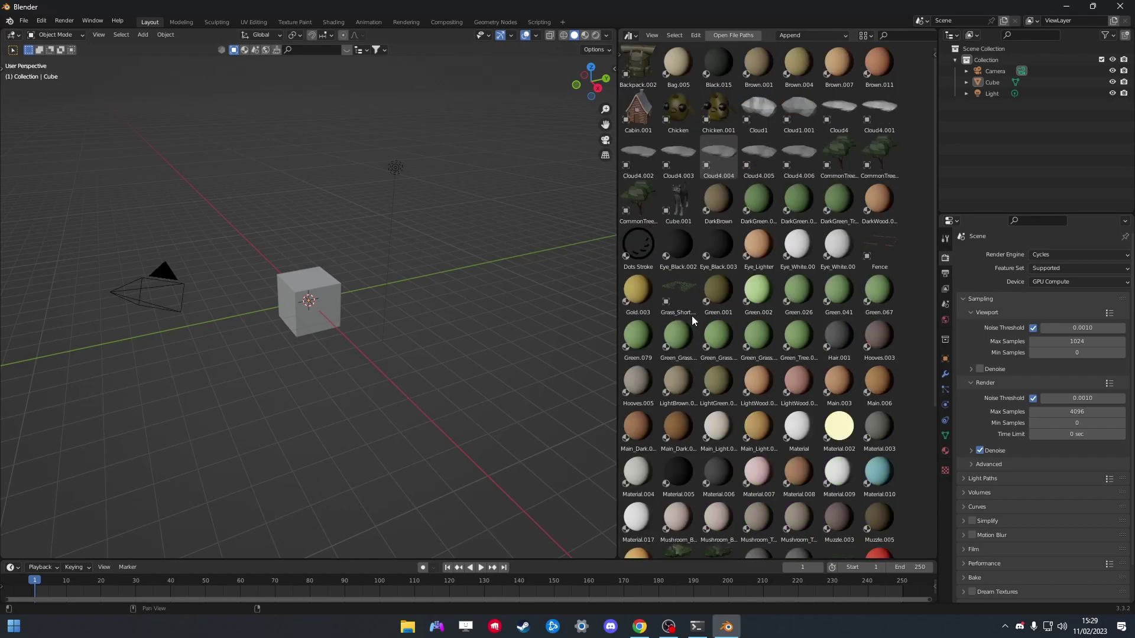
scroll(704, 339, "down", 5)
scroll(739, 450, "up", 3)
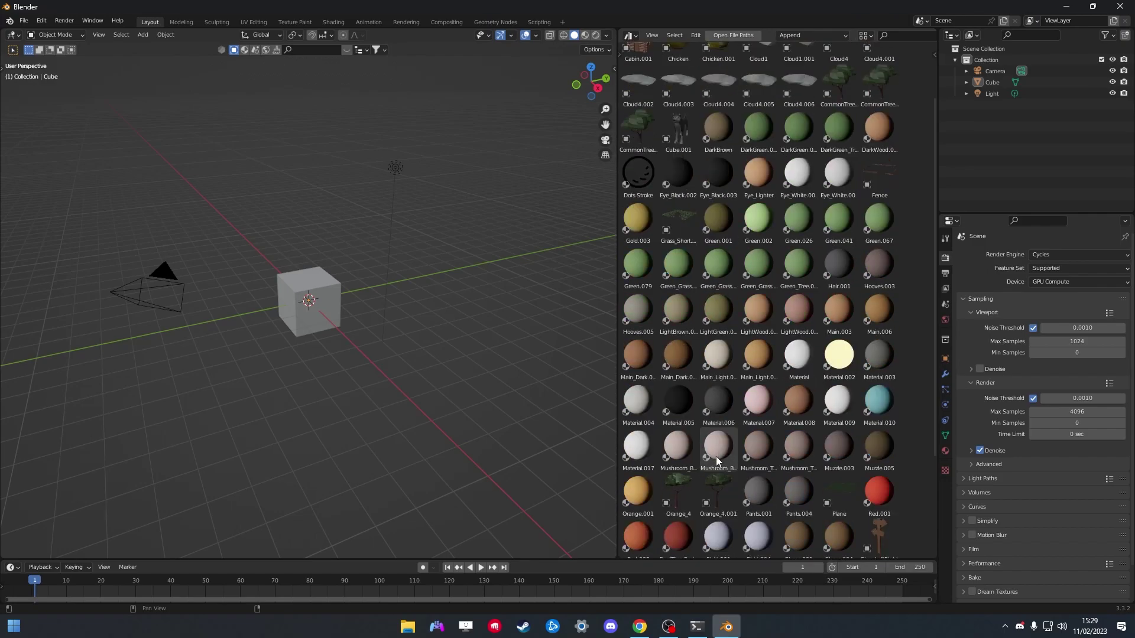
left_click_drag(678, 494, 307, 278)
key("s")
left_click(435, 161)
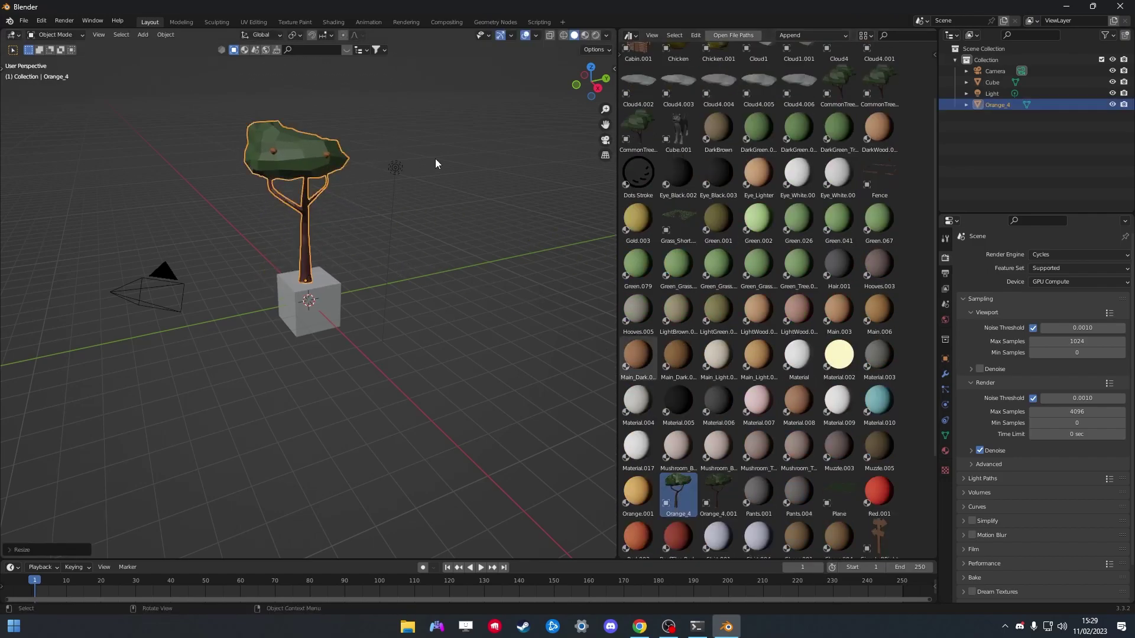
middle_click_drag(435, 161, 429, 236)
left_click(330, 294)
scroll(627, 231, "up", 2)
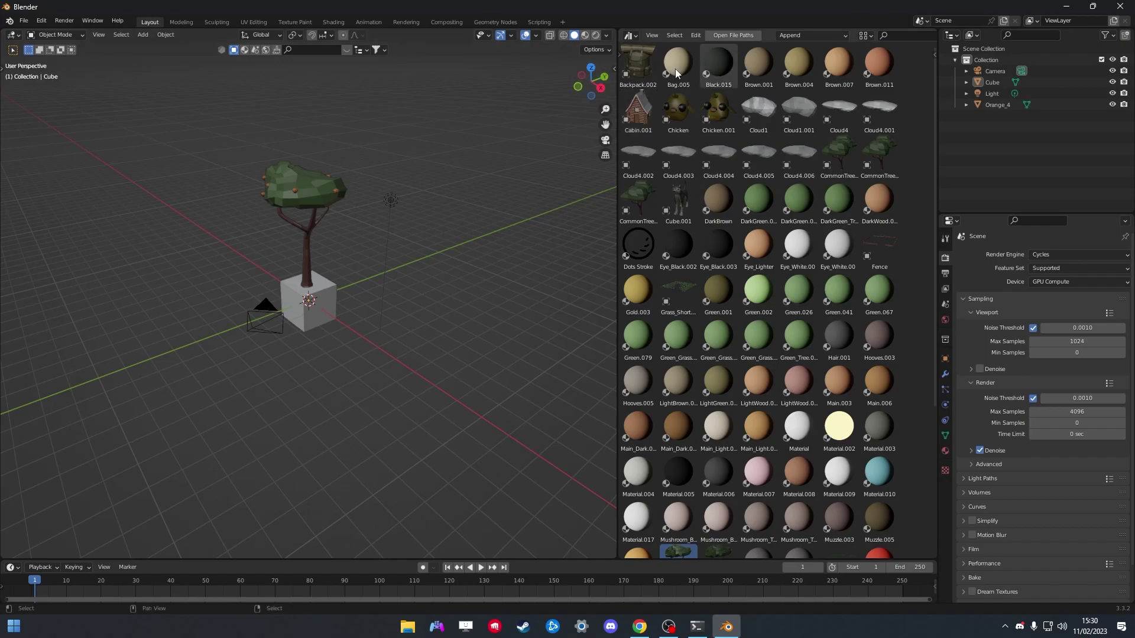
Delete the Example blend file from the desktop
left_click(1067, 5)
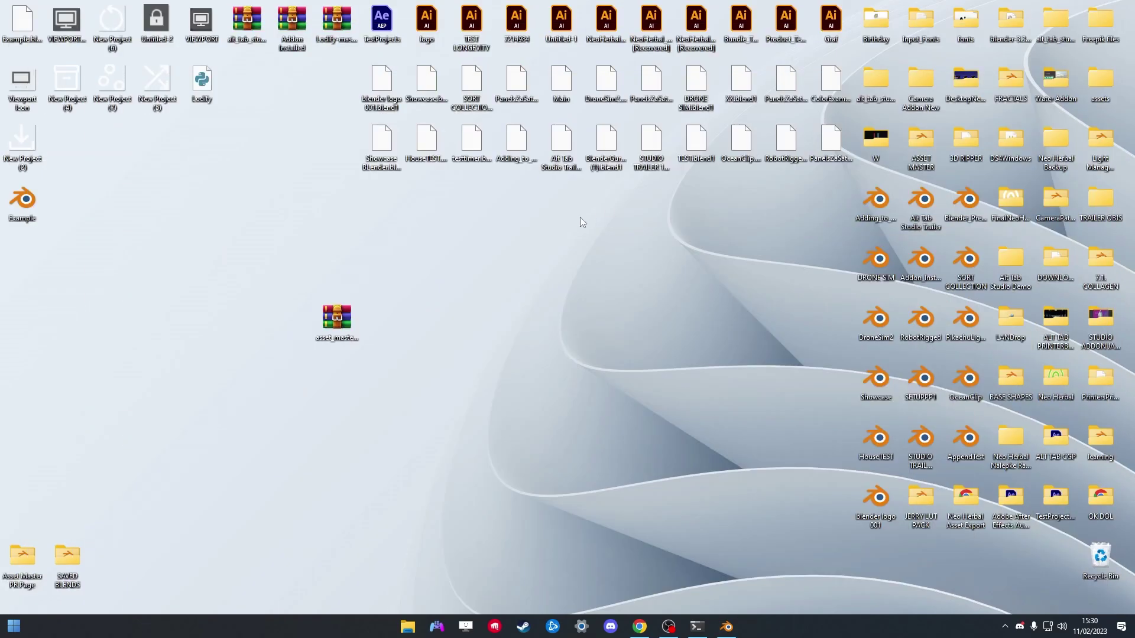
mouse_move(19, 207)
left_mouse_down()
mouse_move(386, 309)
mouse_move(382, 323)
left_mouse_up()
left_click_drag(438, 266, 371, 374)
key("Delete")
left_click_drag(411, 248, 426, 361)
left_click_drag(466, 273, 369, 396)
Discard changes, drop Example's Suzanne on the cube in Rendered shading, and open the library folder
key("alt+Tab")
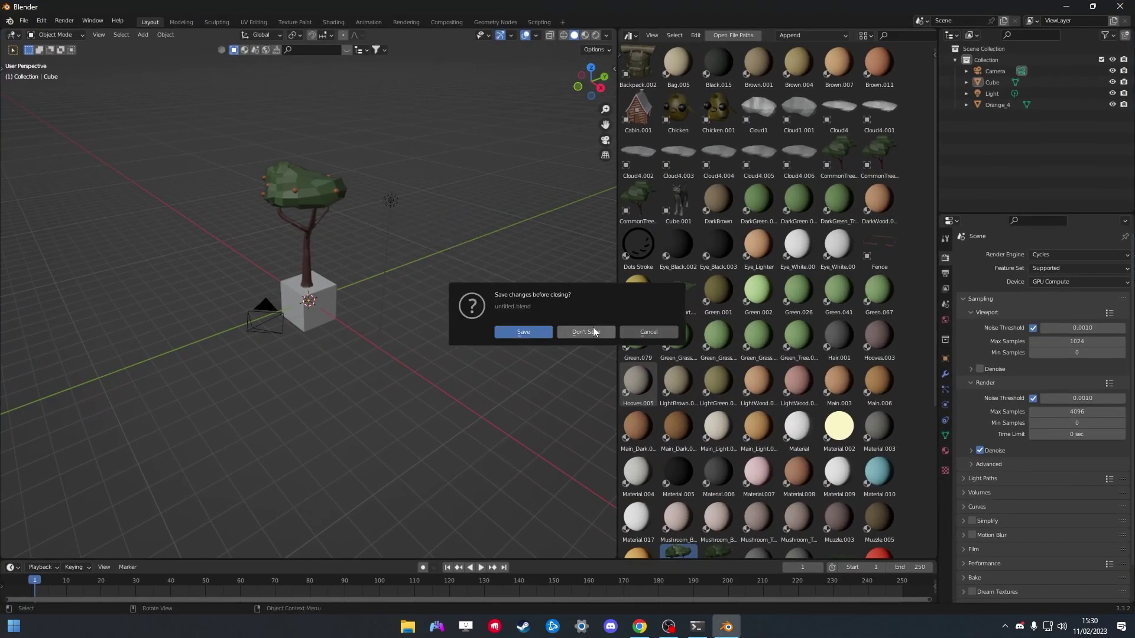
left_click(594, 328)
left_click(658, 51)
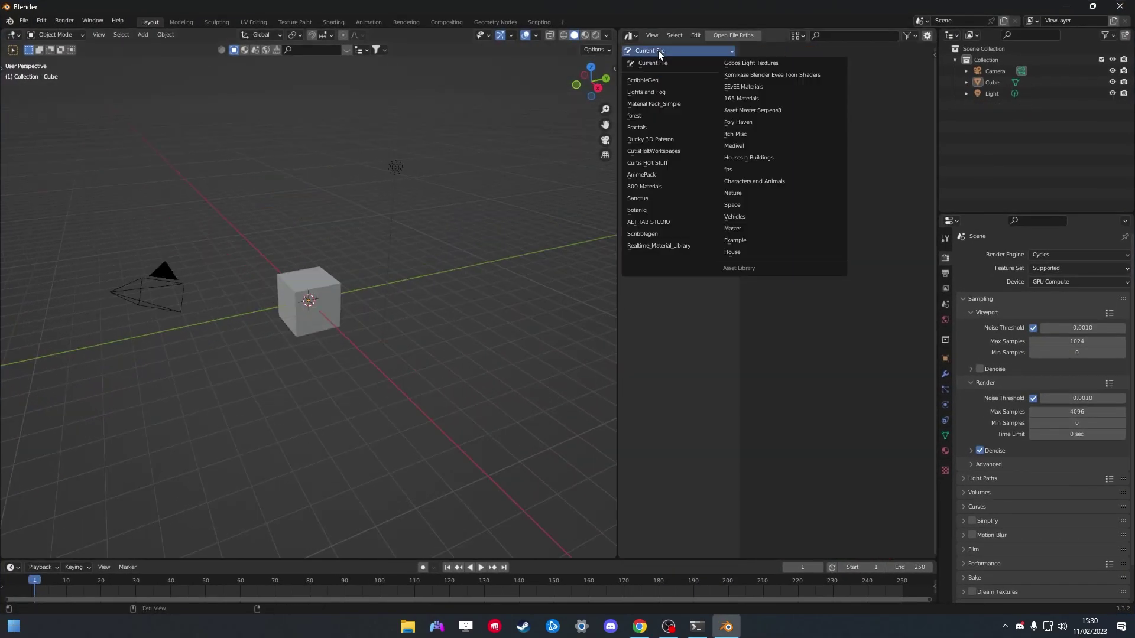
left_click(736, 241)
left_click_drag(885, 142, 813, 170)
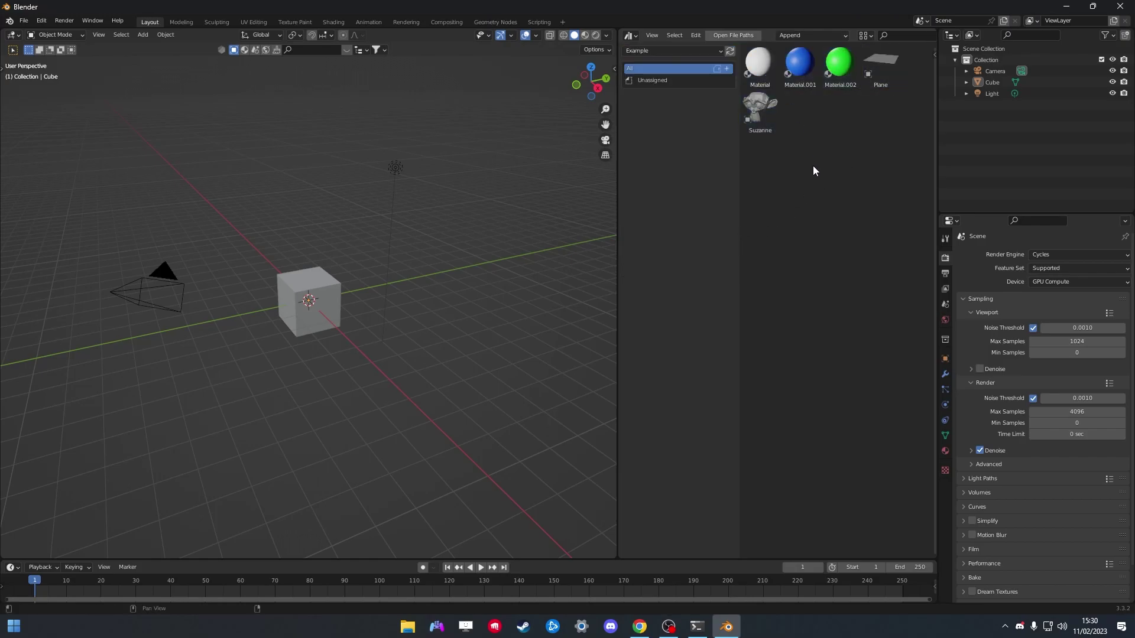
mouse_move(761, 106)
left_mouse_down()
mouse_move(399, 293)
mouse_move(307, 280)
left_mouse_up()
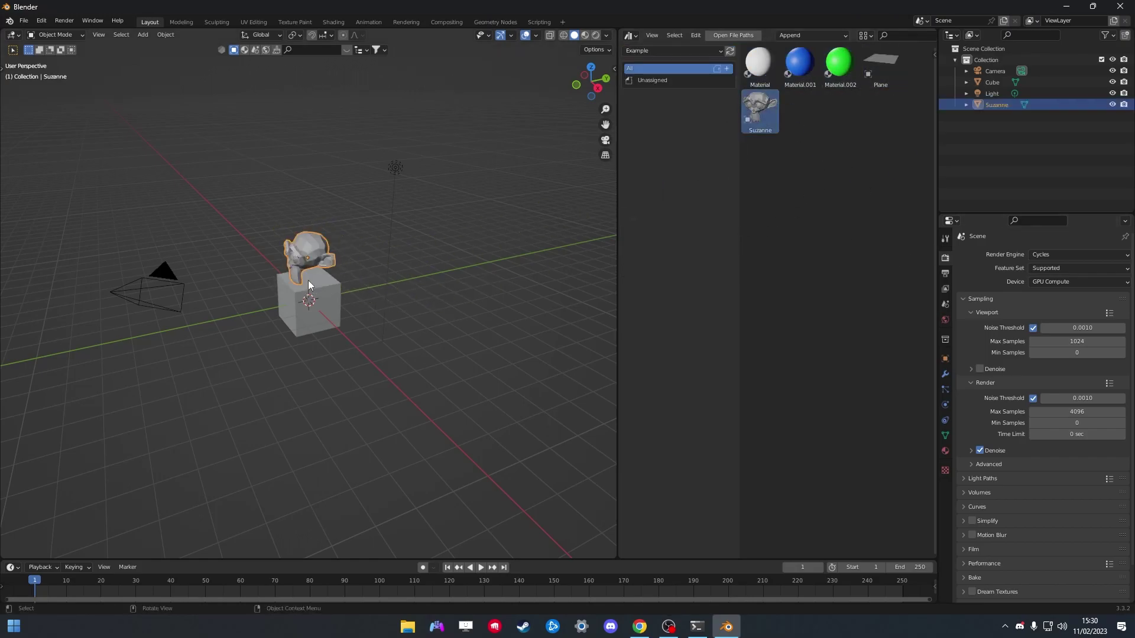
key("z")
left_click(387, 168)
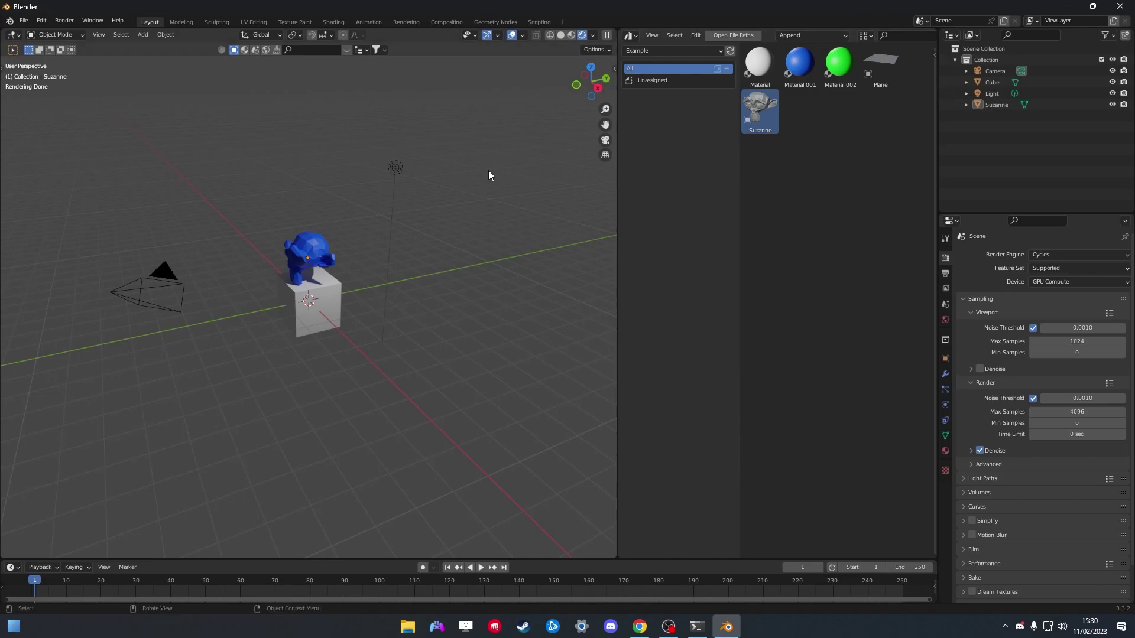
left_click(408, 625)
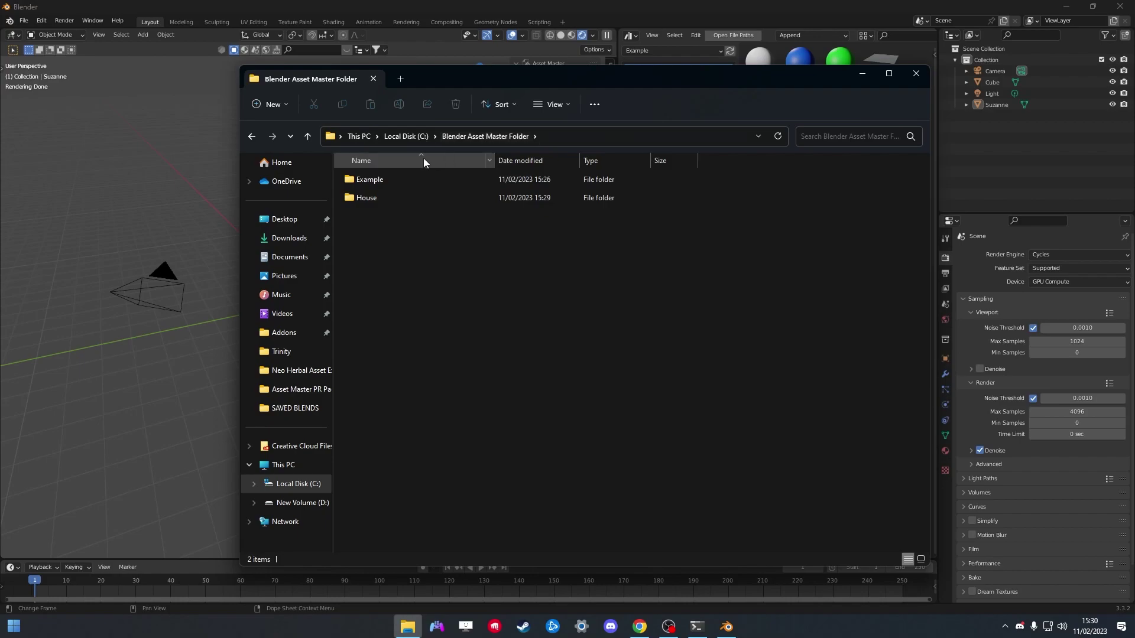
Open the Example folder to view Example.blend, then return to Blender
double_click(380, 179)
left_click(390, 179)
left_click(479, 272)
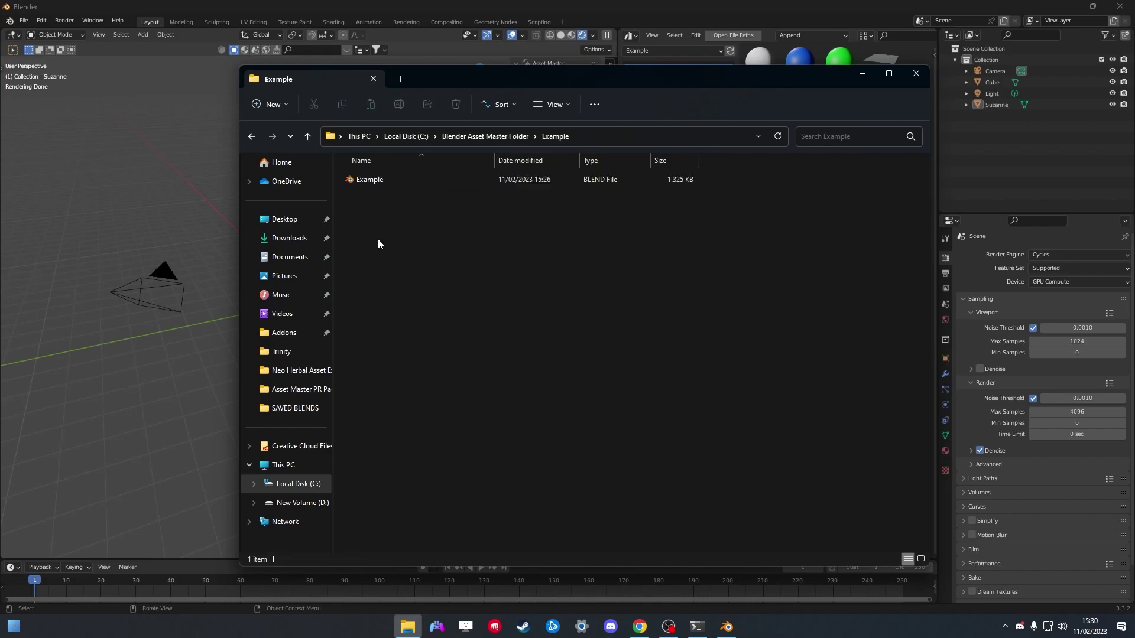
left_click(177, 166)
left_click(24, 20)
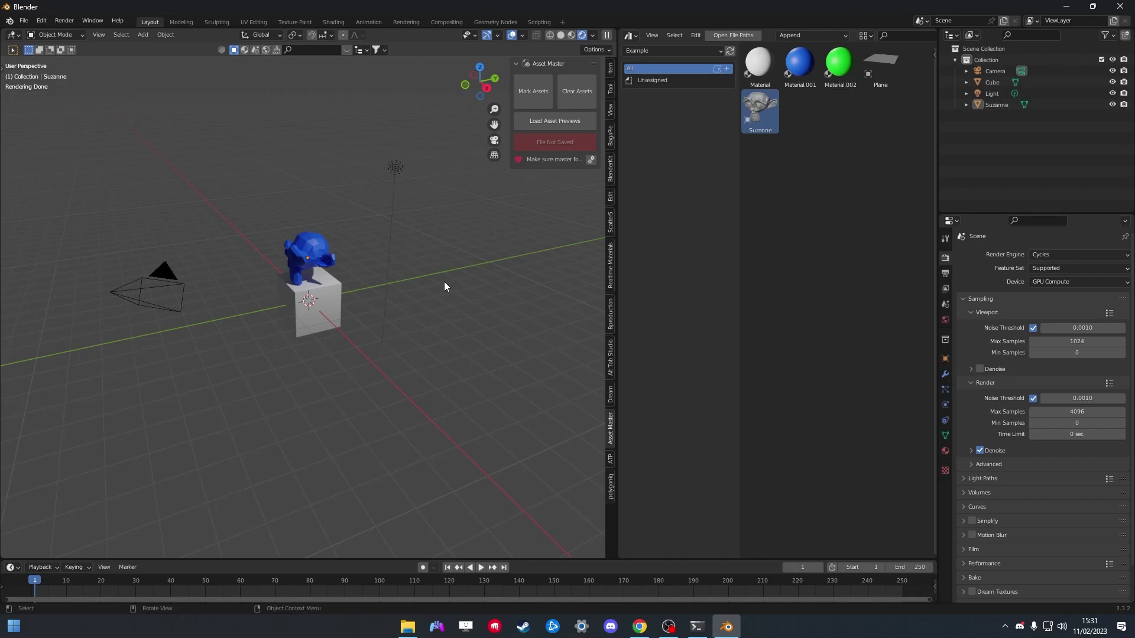
left_click(792, 264)
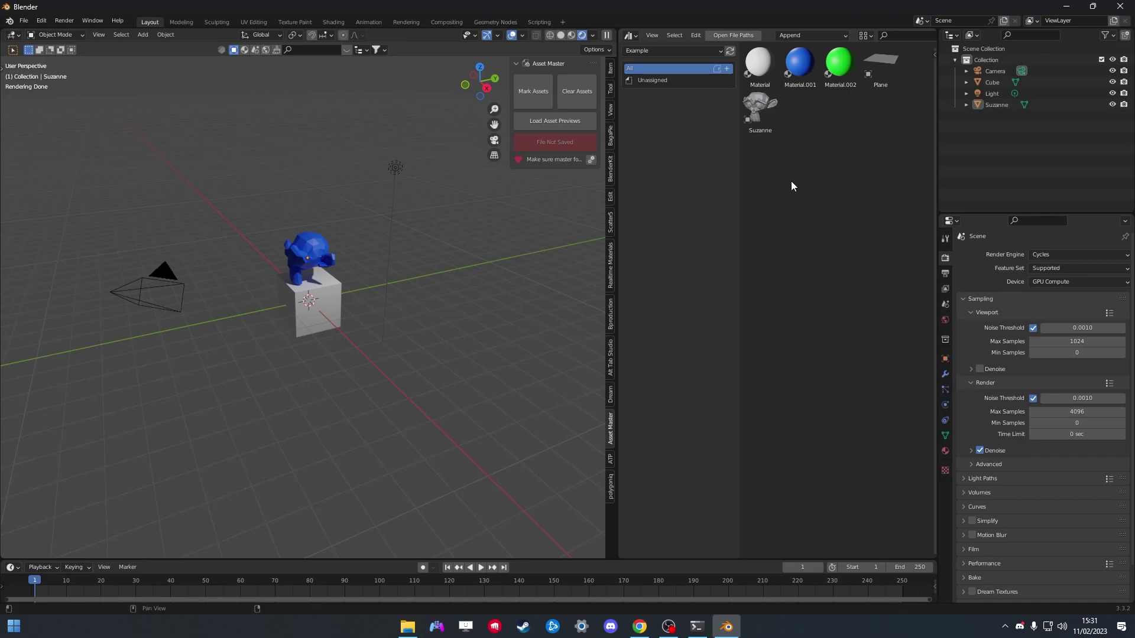
left_click(759, 64)
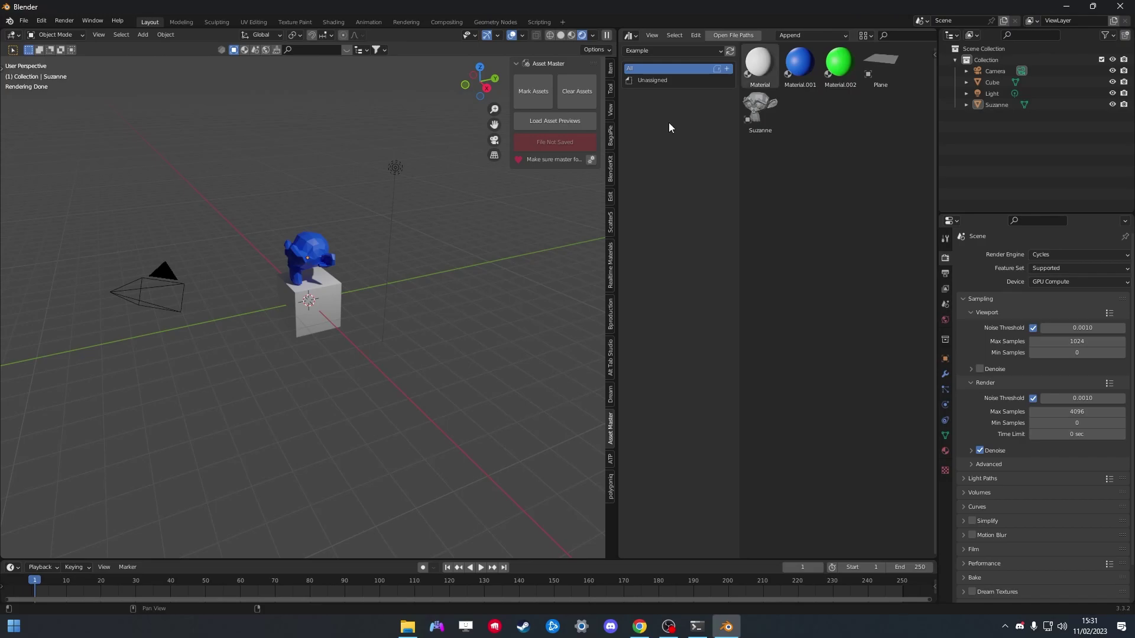
left_click(663, 52)
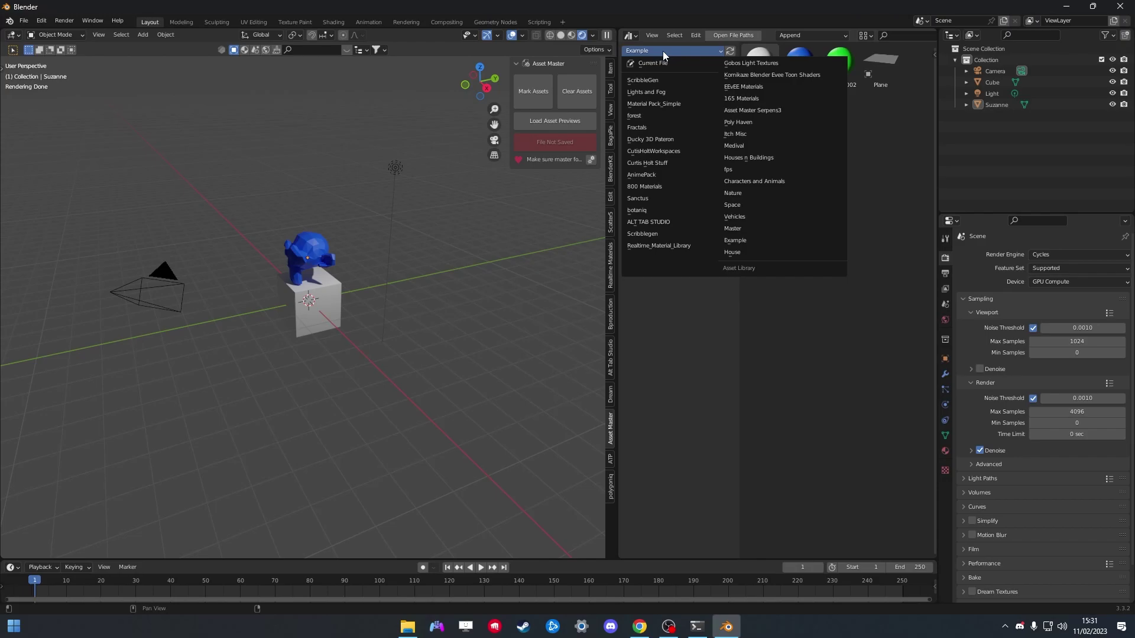
left_click(662, 51)
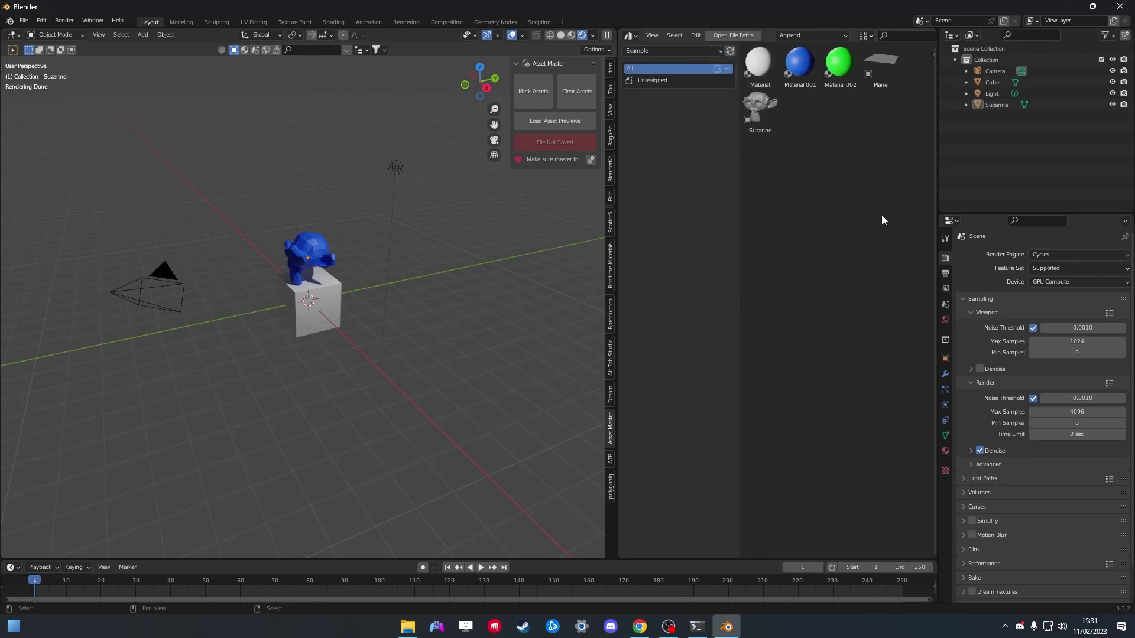
Remove the Example asset library from Preferences > File Paths
left_click(723, 39)
scroll(679, 218, "down", 10)
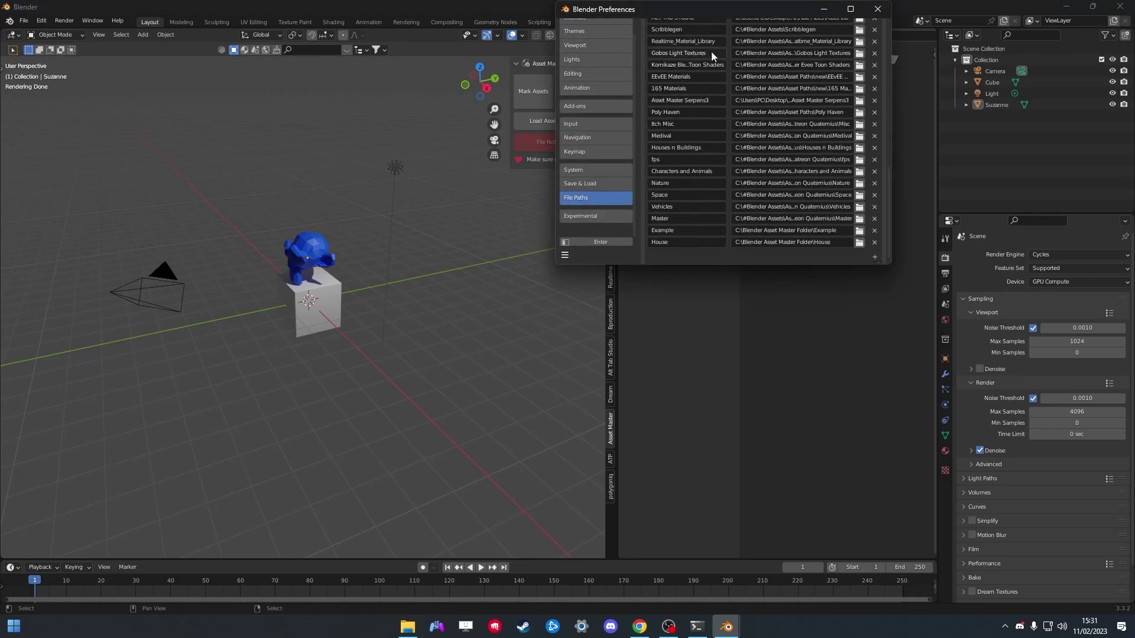
left_click_drag(704, 17, 384, 98)
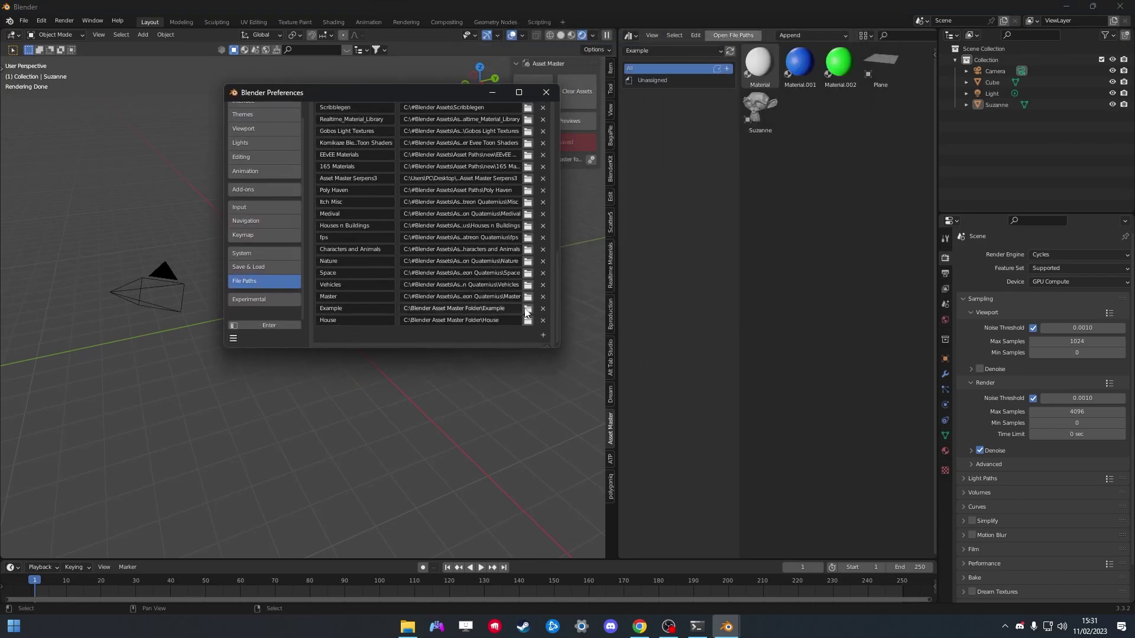
left_click(543, 309)
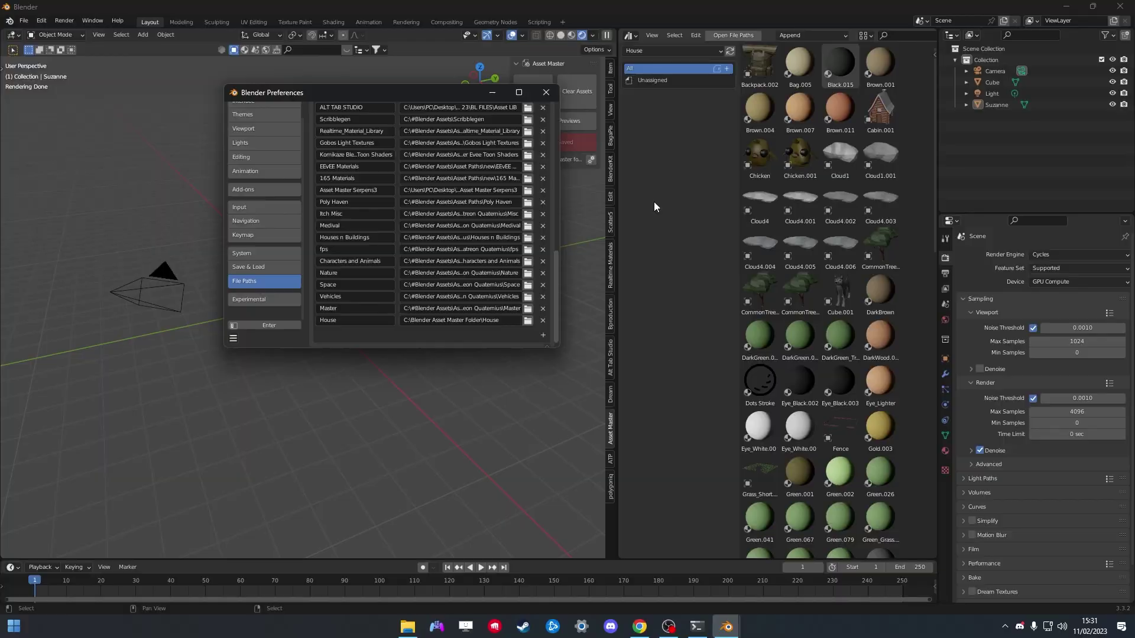